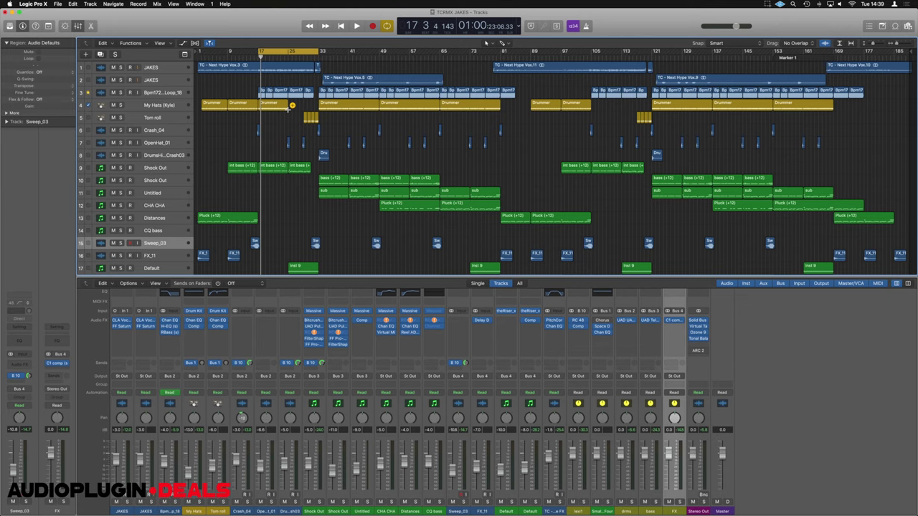
Play and stop the arrangement, then select the Shock Out and CHA CHA tracks
key(space)
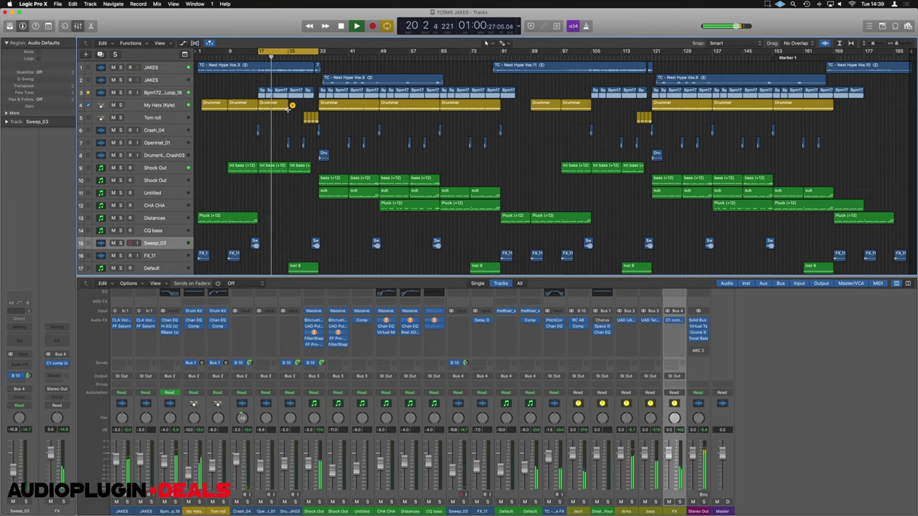
key(space)
click(185, 167)
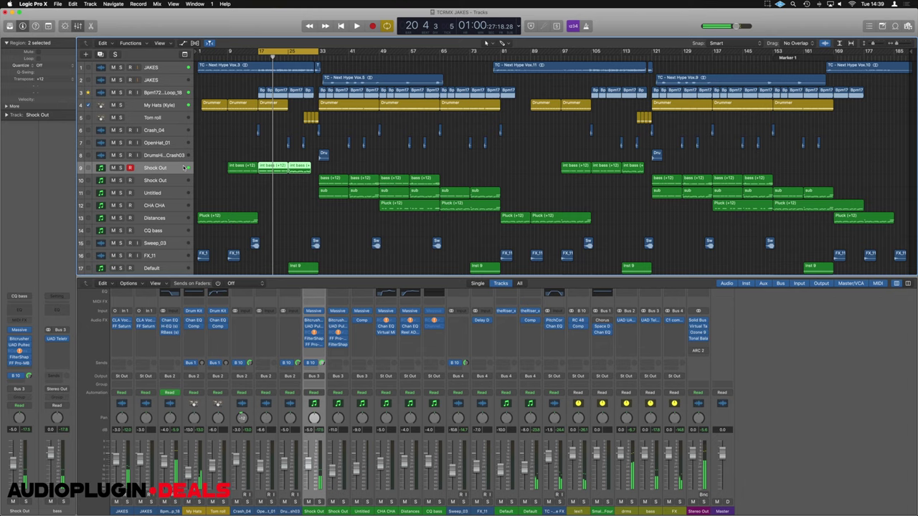
click(172, 205)
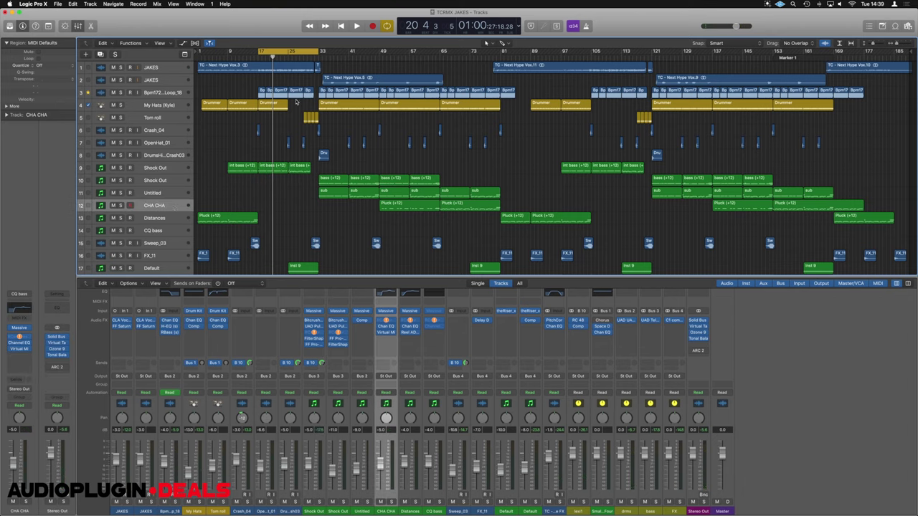
Extend the cycle to start at bar 1, play from the top, then select Distances
drag(261, 50, 198, 50)
key(space)
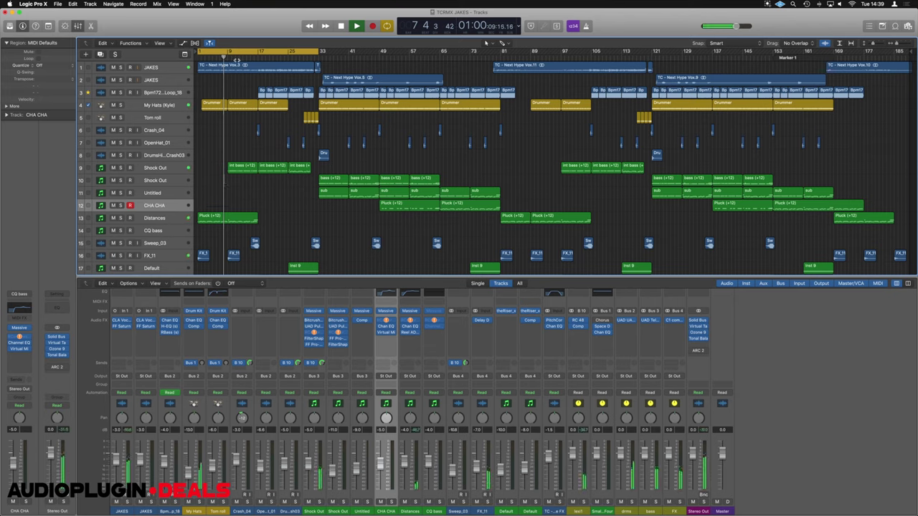
key(Return)
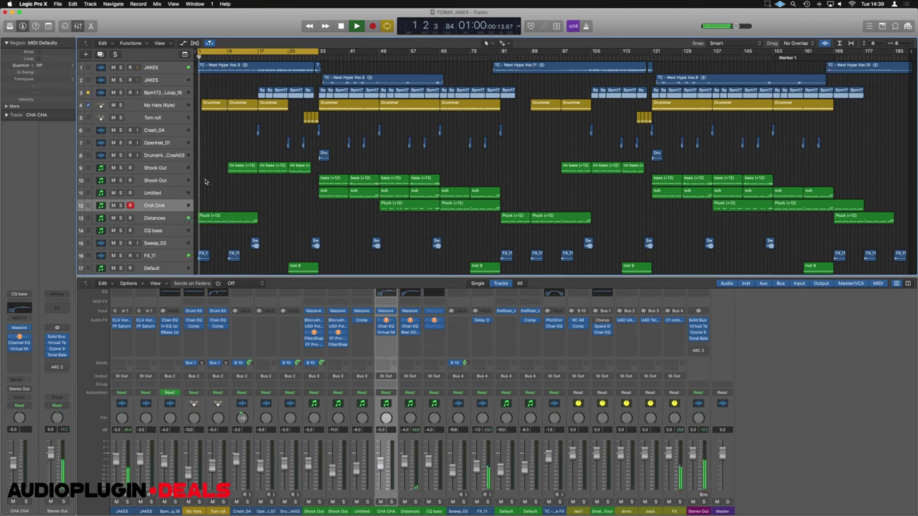
key(space)
click(170, 219)
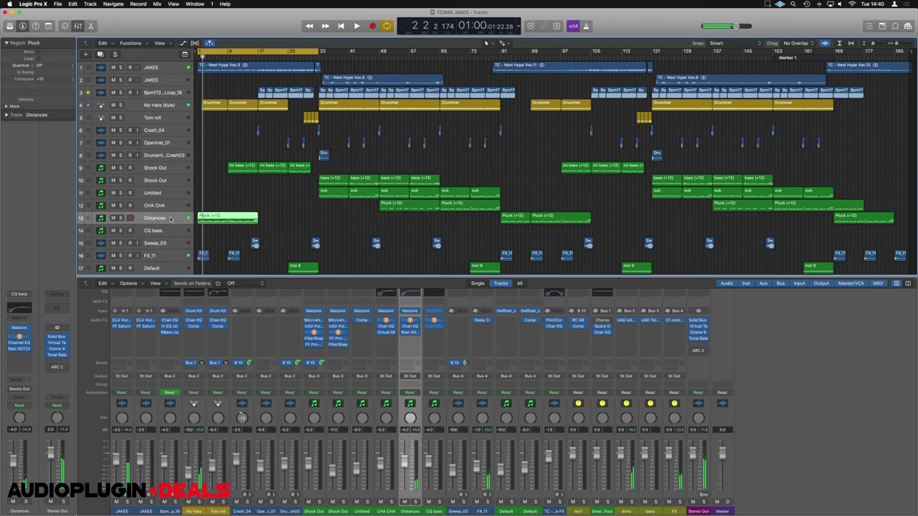
Add an ImPerfect software instrument track and audition three notes on its keyboard
click(86, 54)
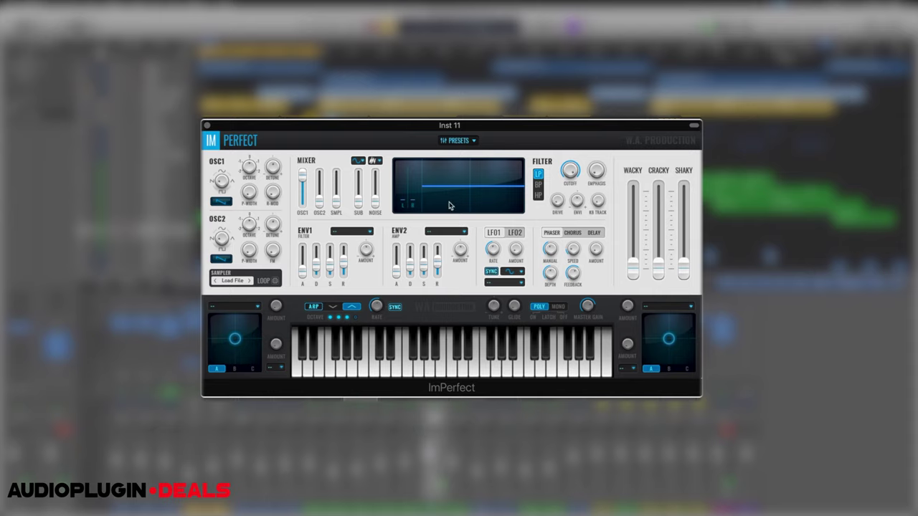
click(477, 366)
click(401, 368)
click(352, 369)
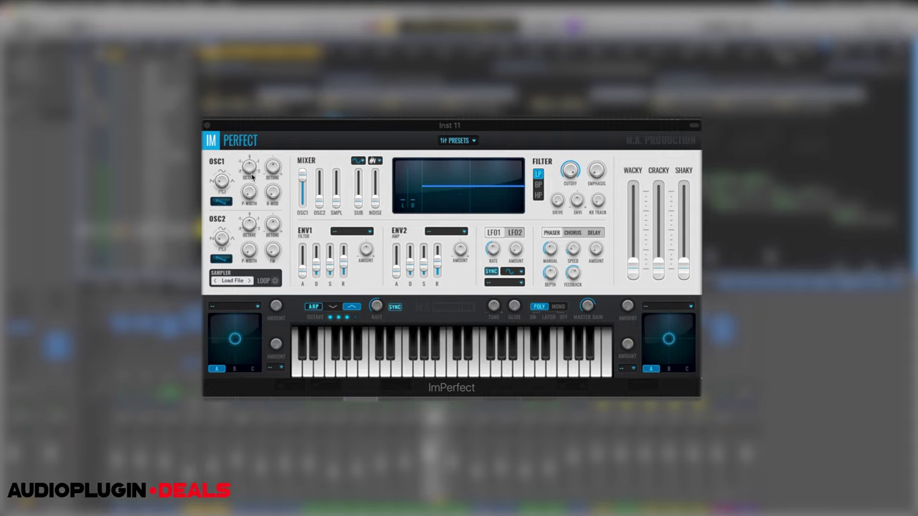
Browse for a sample file in ImPerfect's sampler, then cancel without loading one
click(251, 225)
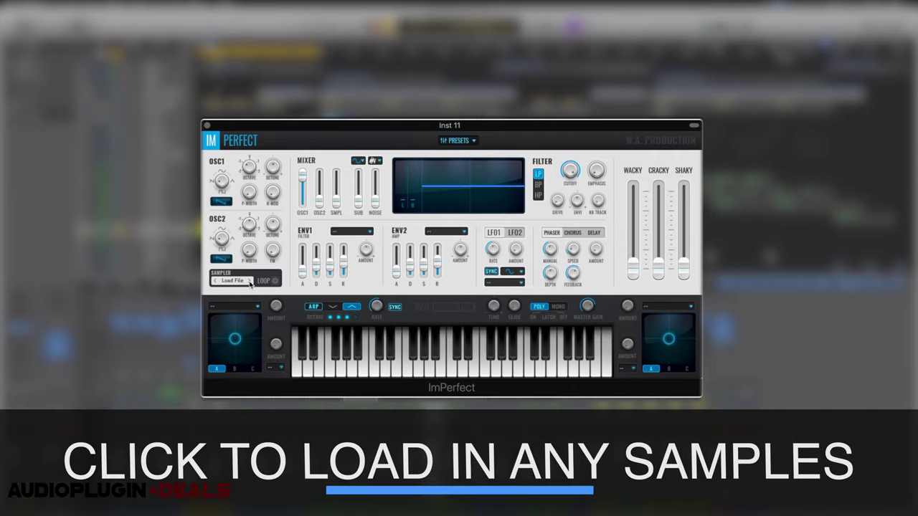
click(233, 281)
key(Escape)
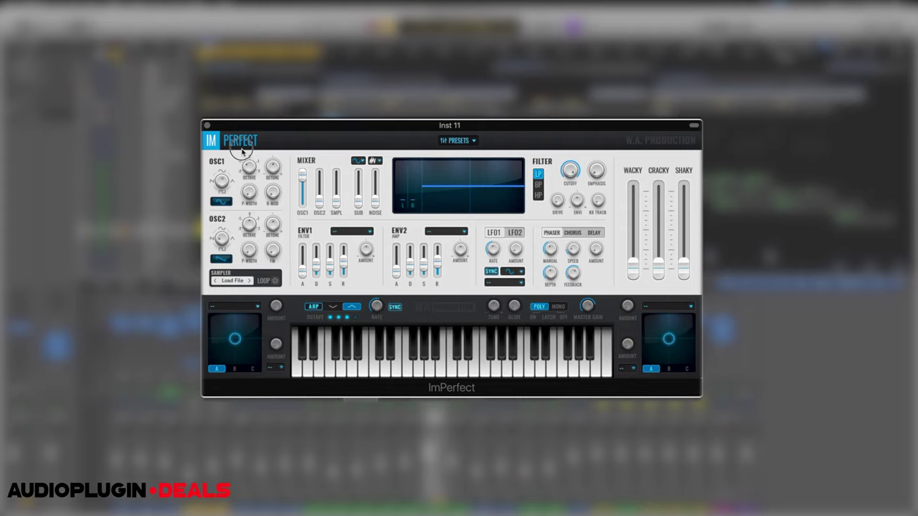
Try two waveform variations on oscillator 1 and adjust its octave knob
click(226, 200)
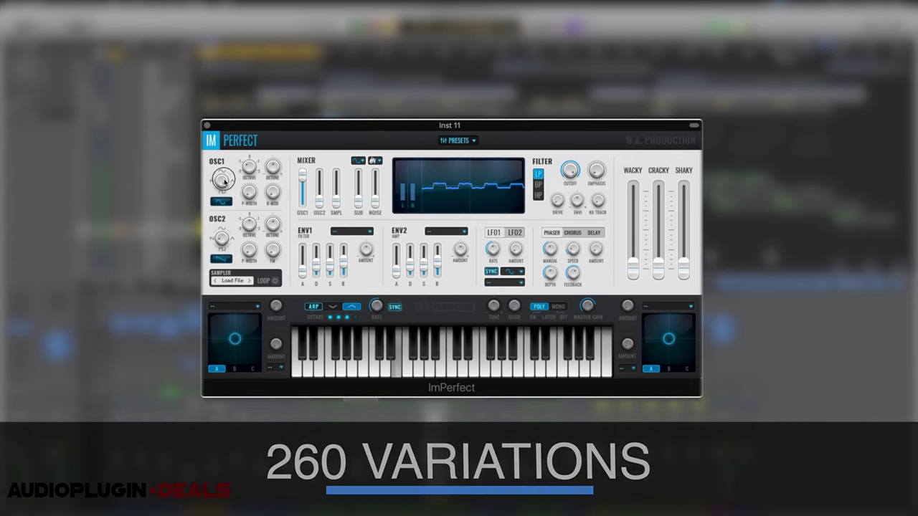
click(227, 207)
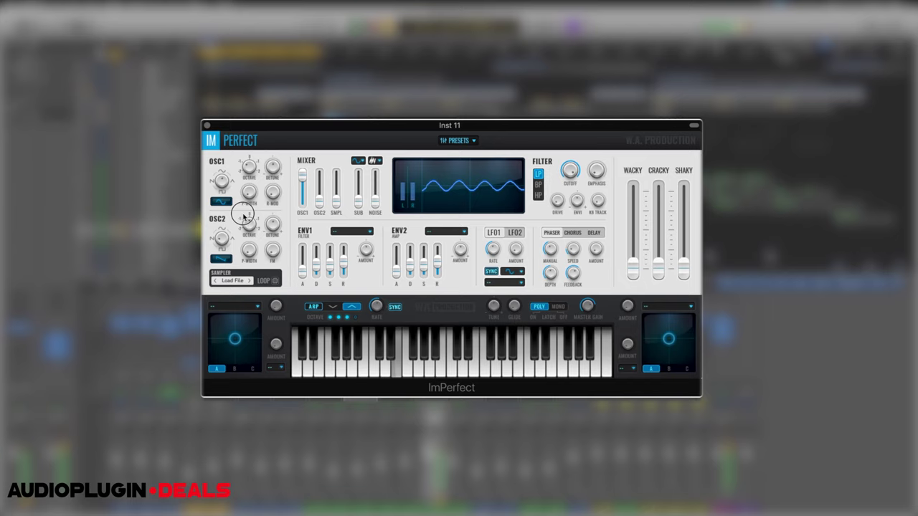
click(249, 170)
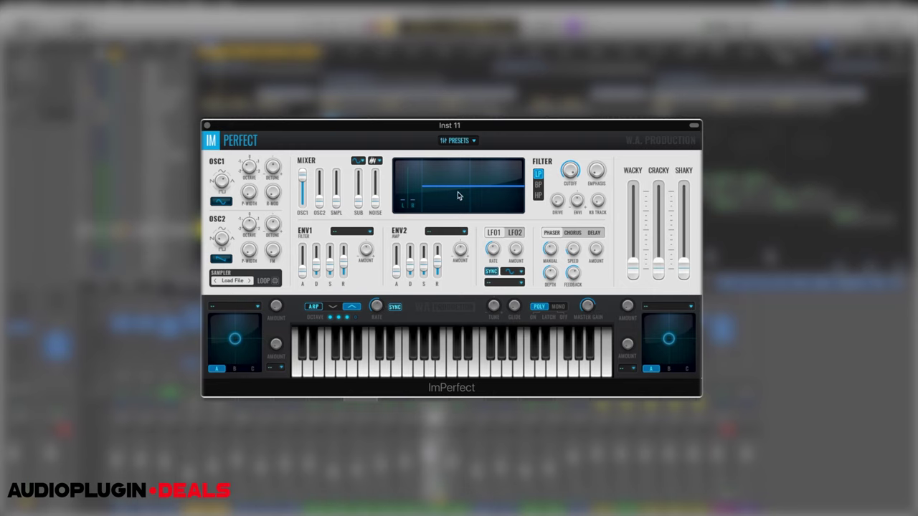
Open the FAC1 Leads preset folder and audition FAC1 Lead 02 through Lead 08
click(473, 141)
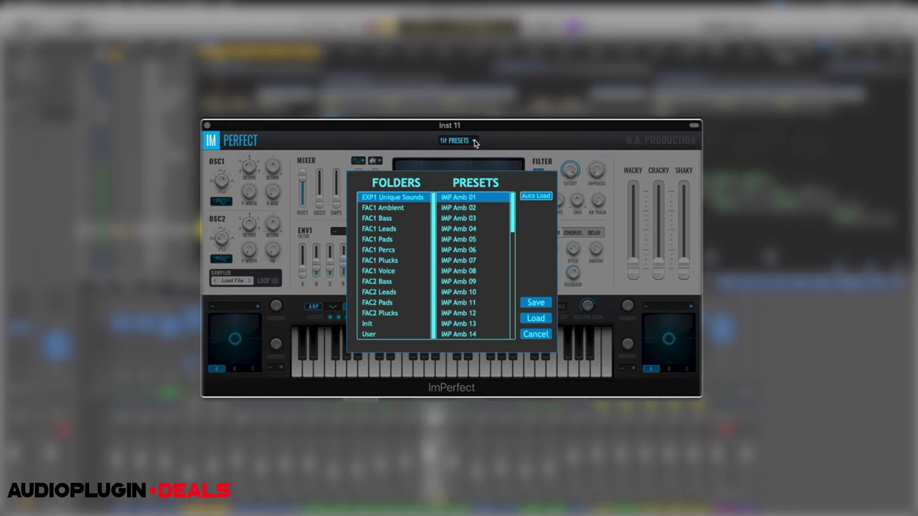
click(391, 230)
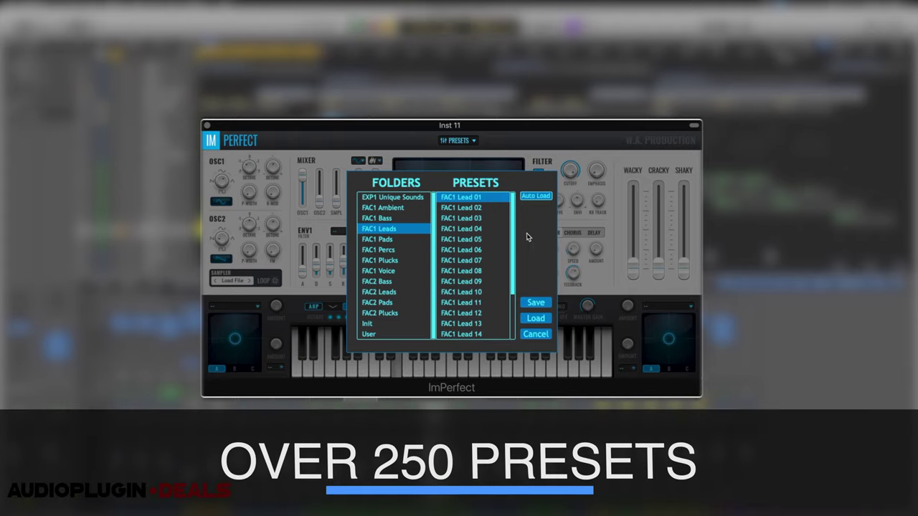
click(470, 208)
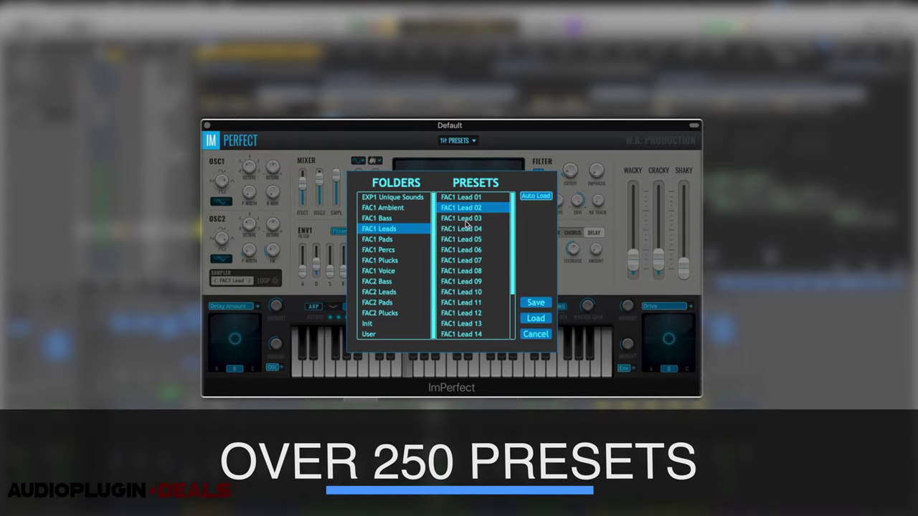
click(466, 220)
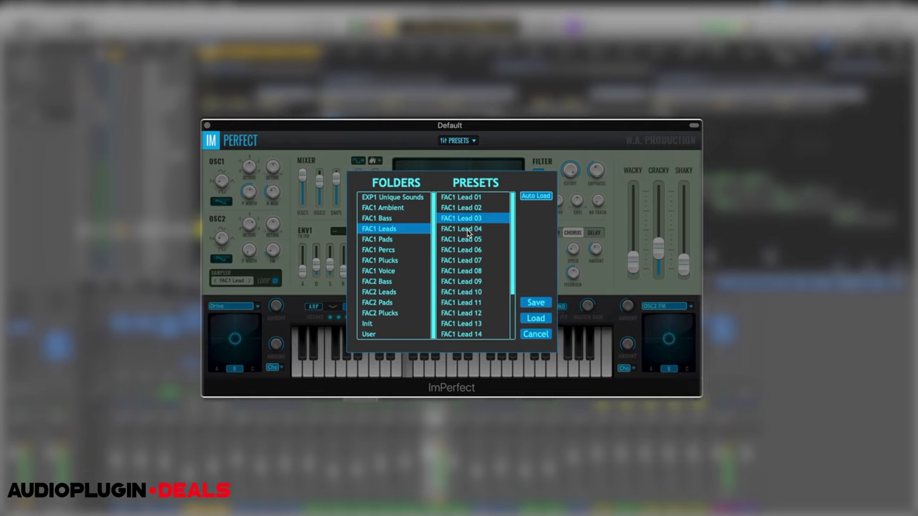
click(467, 232)
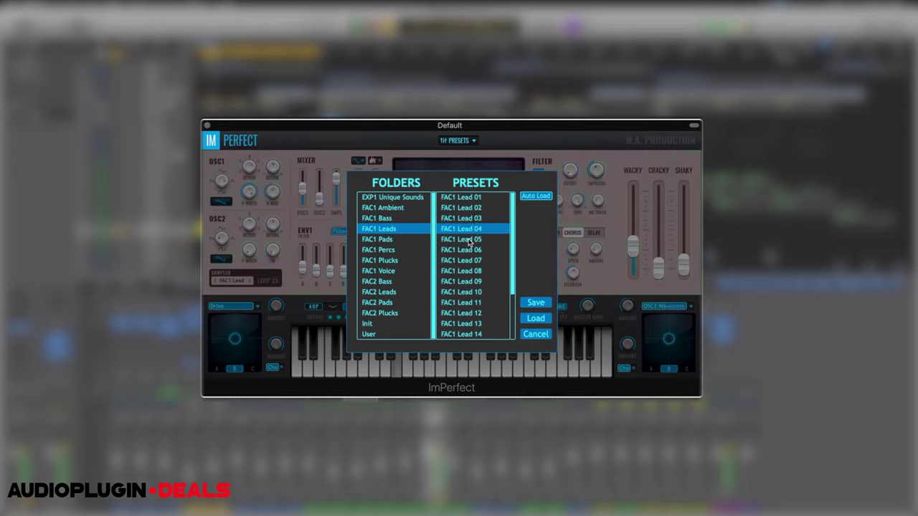
click(467, 242)
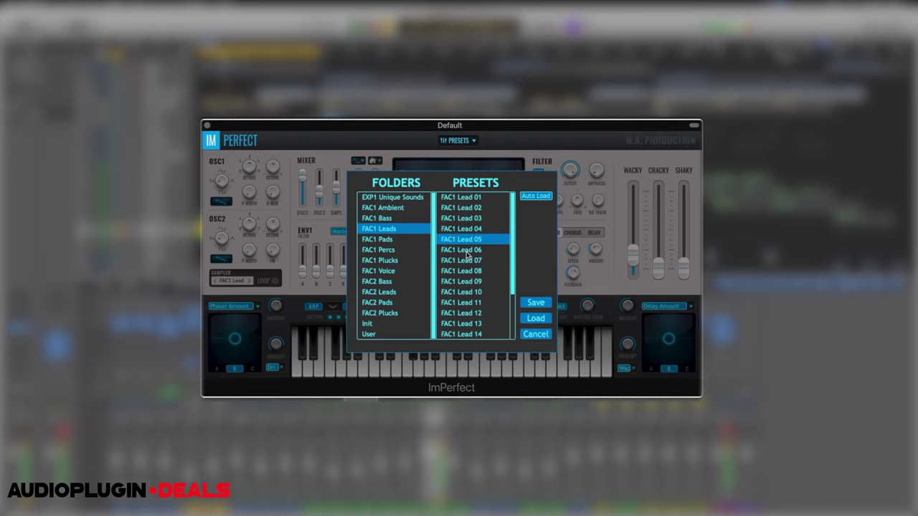
click(467, 251)
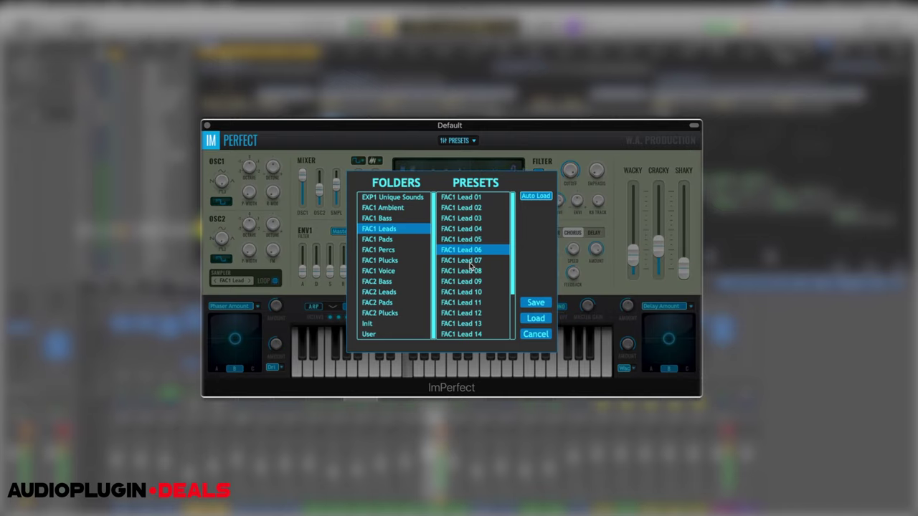
click(470, 261)
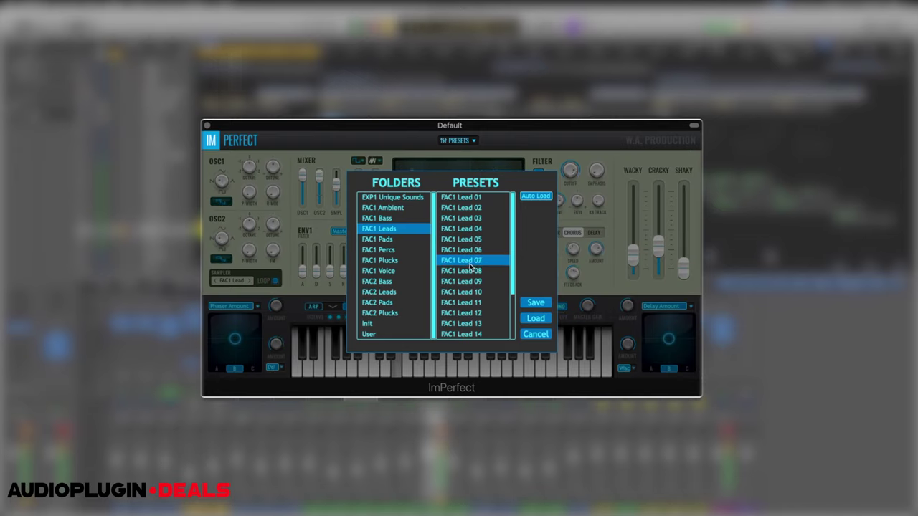
click(471, 270)
Compare FAC1 Lead 02, 03 and 04, then keep FAC1 Lead 03
click(470, 209)
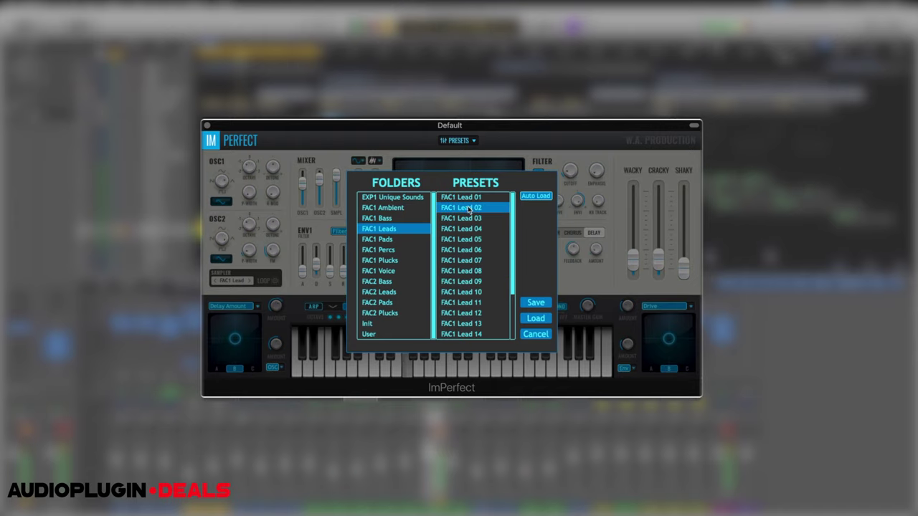
click(482, 218)
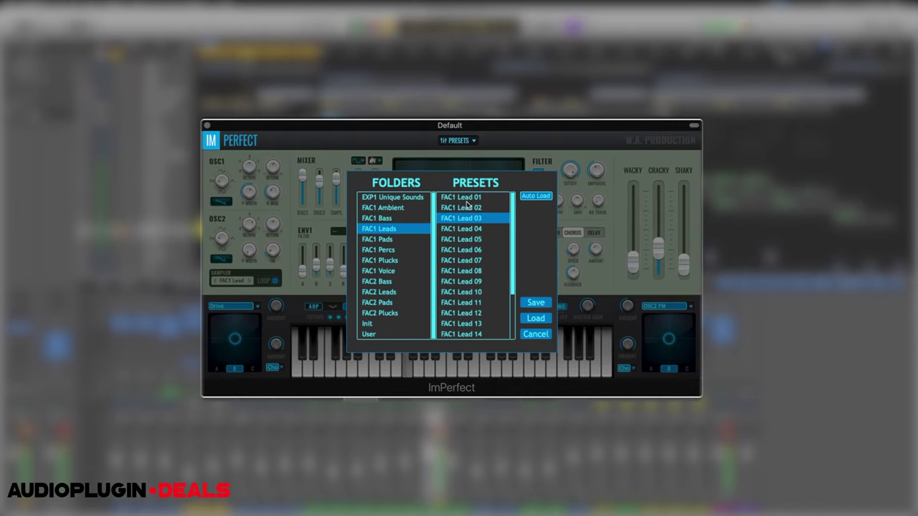
click(461, 208)
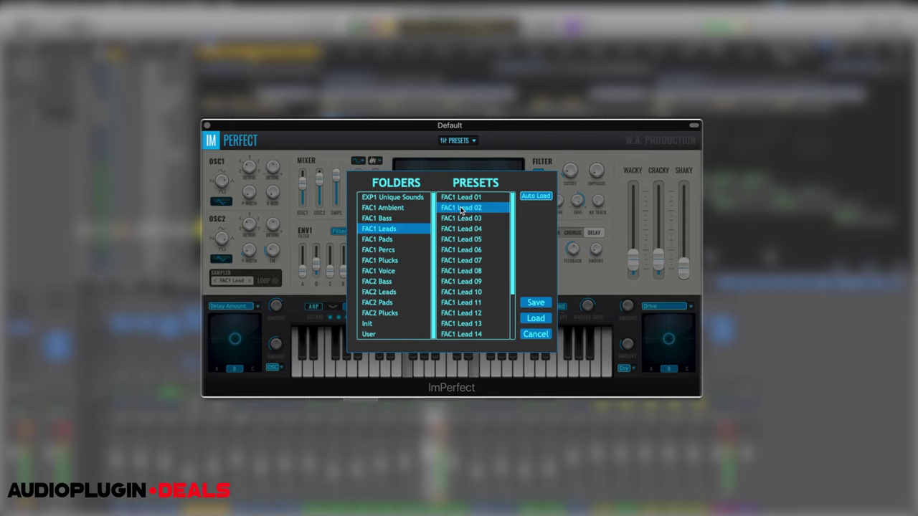
click(464, 229)
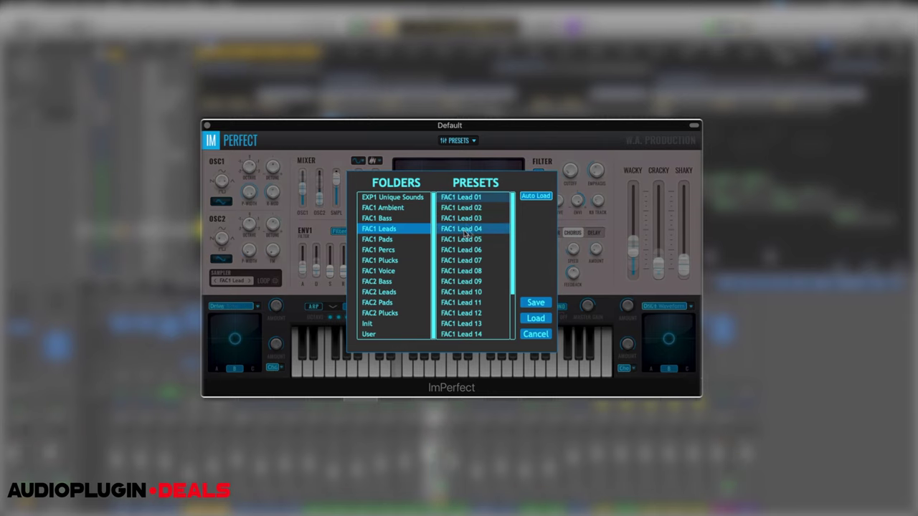
click(465, 218)
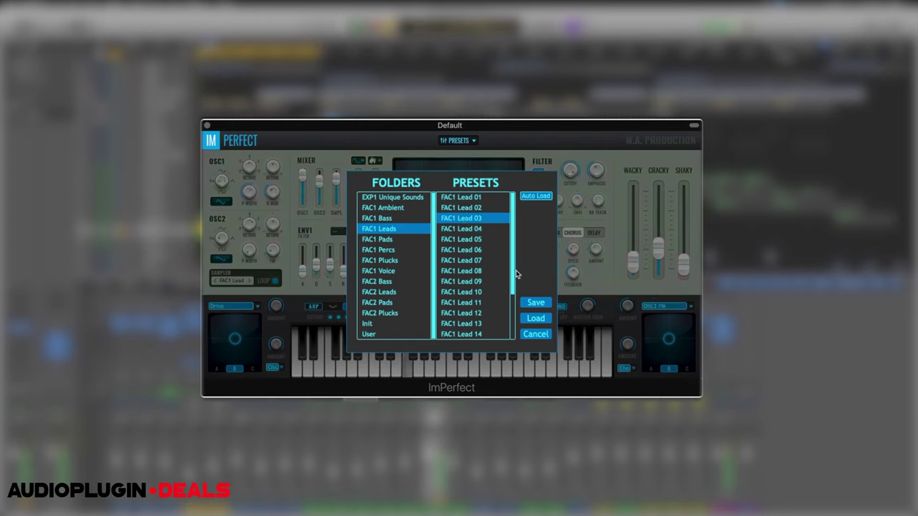
double_click(472, 222)
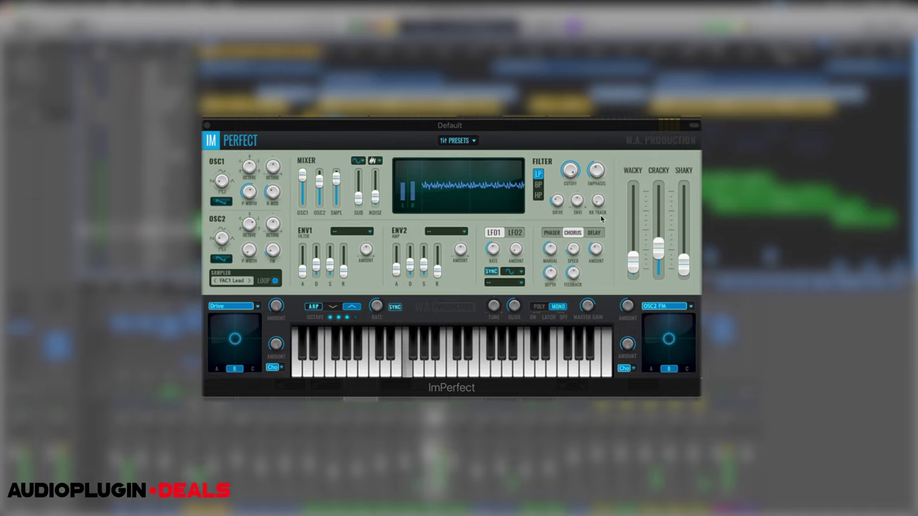
Bring the ImPerfect window into focus to close it, keeping the FAC1 Lead 03 sound
click(570, 174)
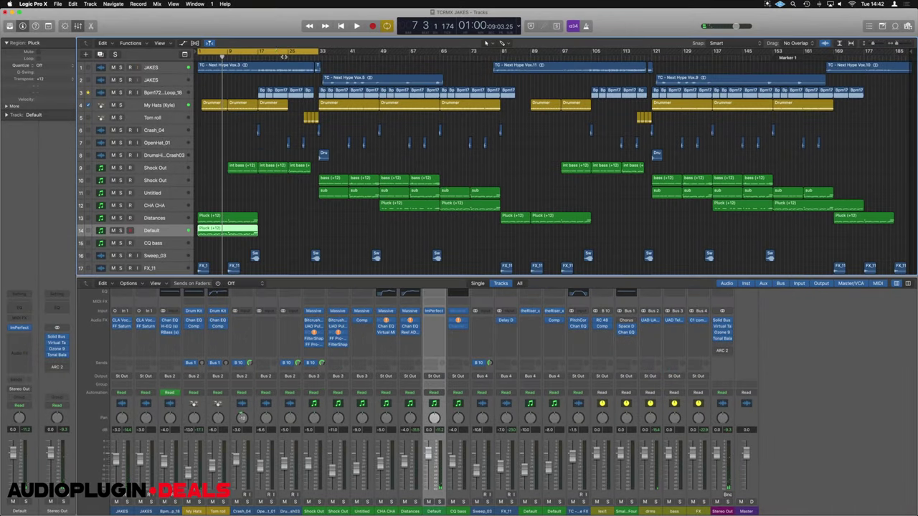
Replace the cycle with a loop range starting at bar 33 and play it
click(270, 53)
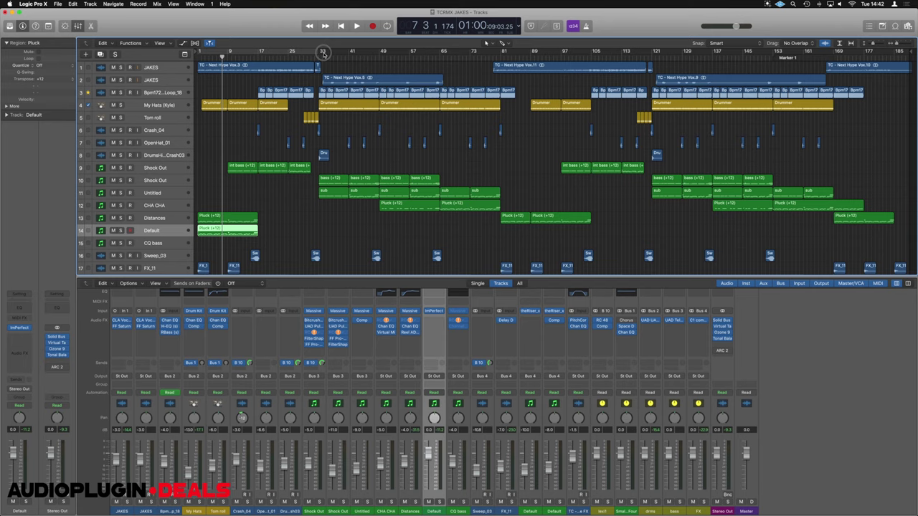
drag(323, 53, 379, 53)
drag(324, 53, 320, 53)
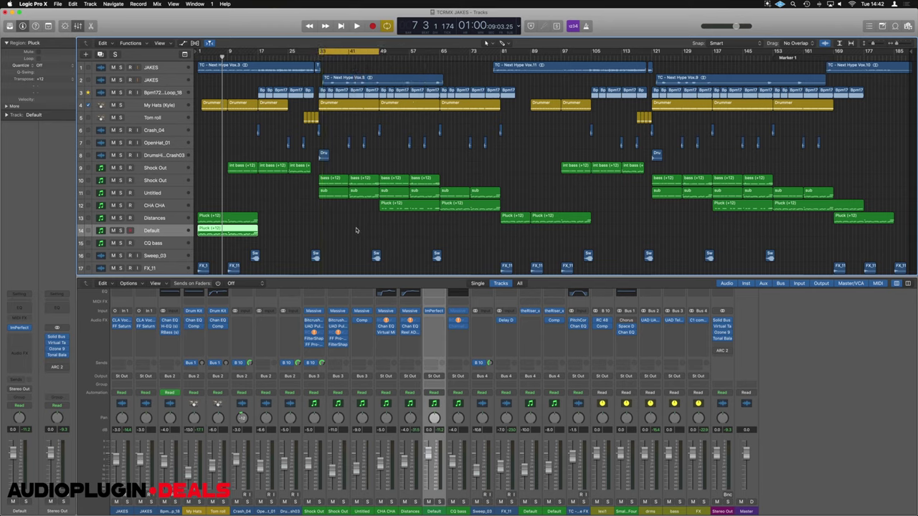
click(355, 229)
key(space)
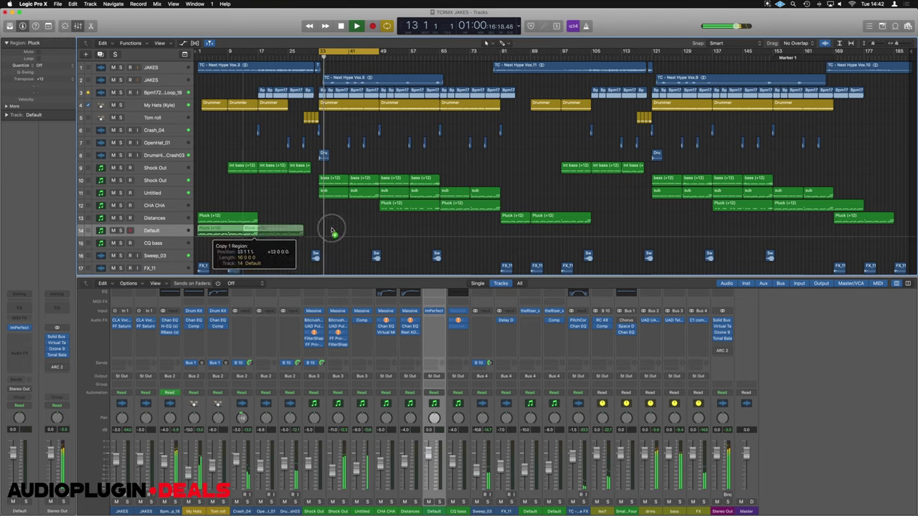
Copy the Pluck region to bar 33, replay the loop, and open the Default track's ImPerfect
drag(332, 231, 384, 231)
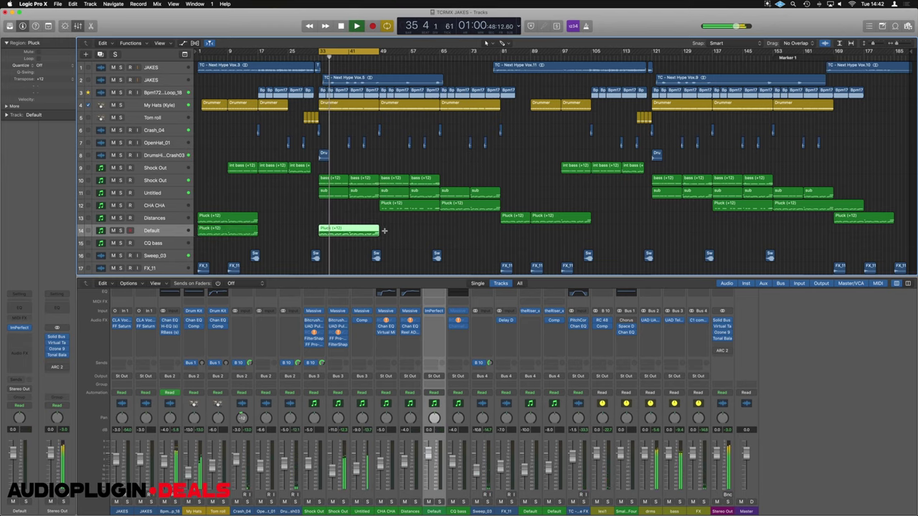
key(space)
key(space)
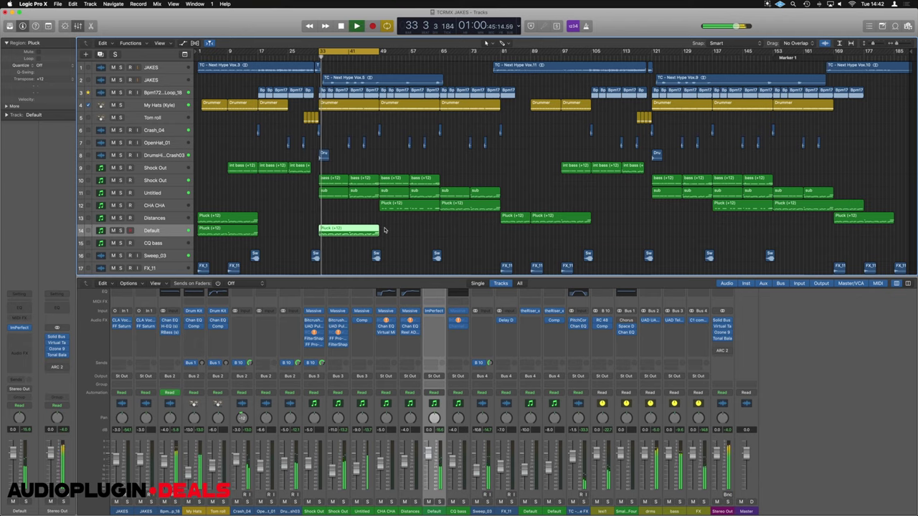
key(space)
click(434, 311)
drag(511, 119, 623, 127)
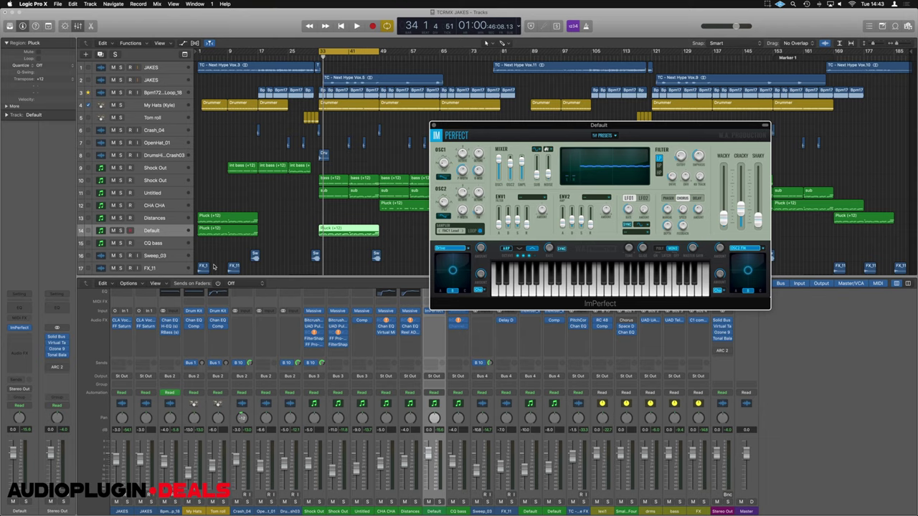
Change the track row height with Cmd+Down to show more tracks
key(cmd+Down)
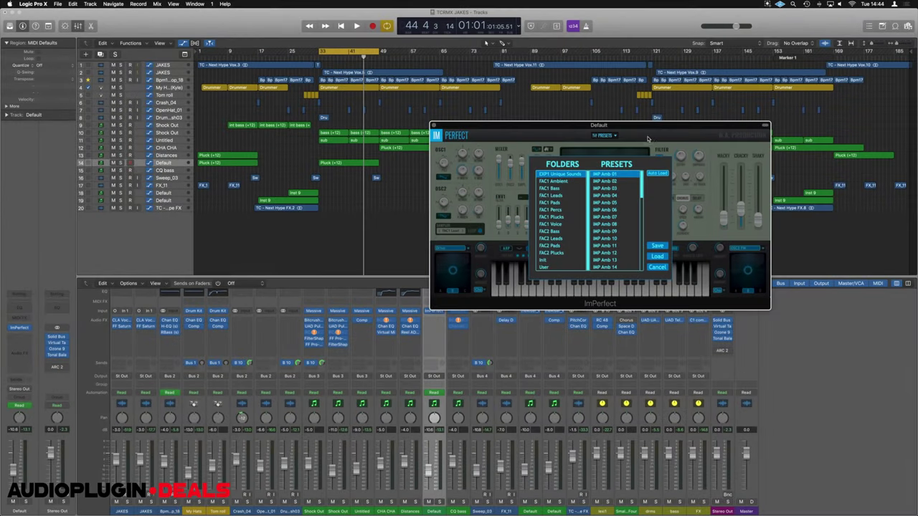
Close the ImPerfect window and focus the mixer to reach the Venom insert
click(434, 126)
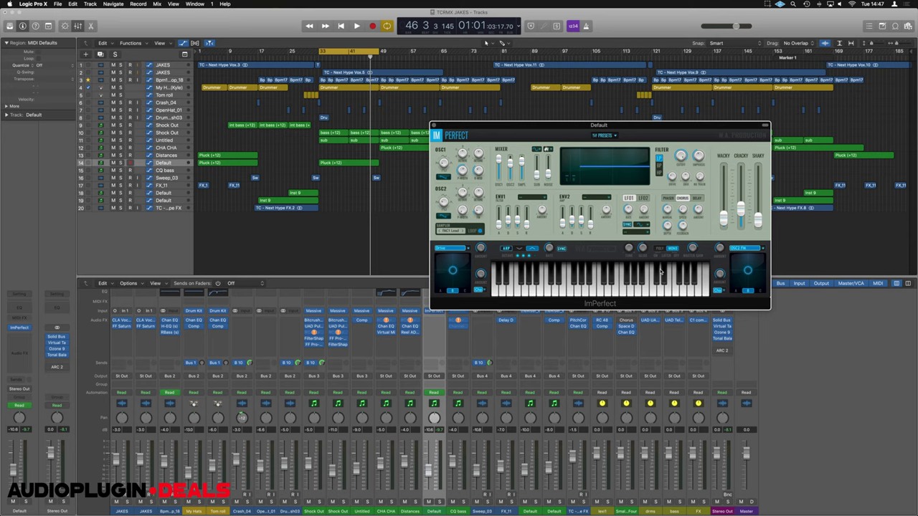
click(406, 284)
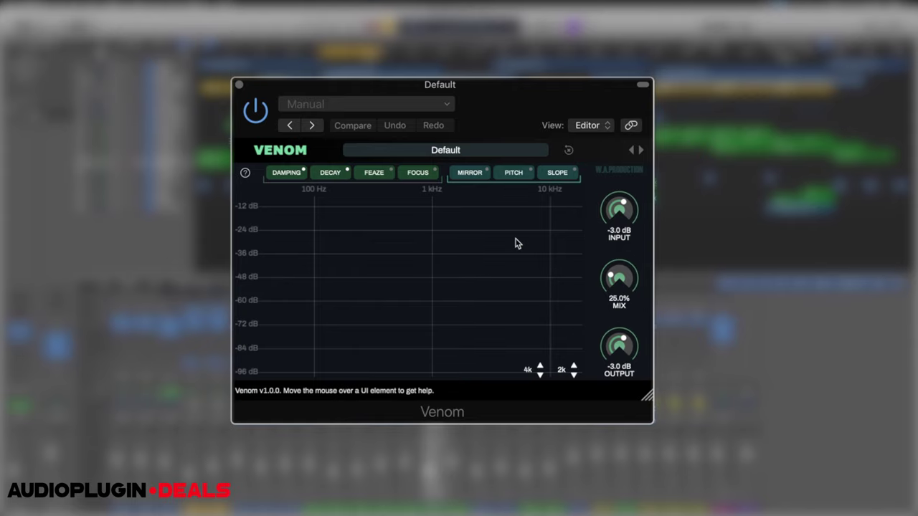
Check Feaze's settings, then move Decay after Feaze and Focus in Venom's chain
click(372, 176)
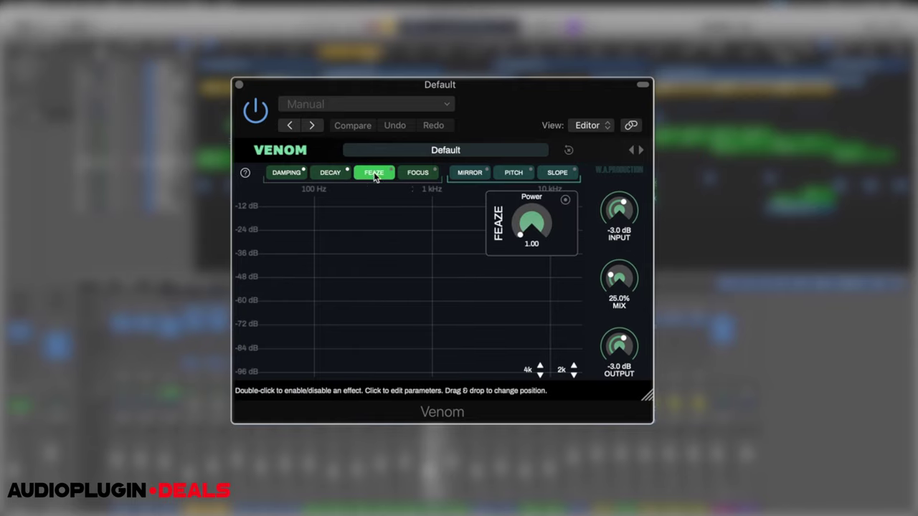
click(378, 175)
drag(330, 178, 432, 181)
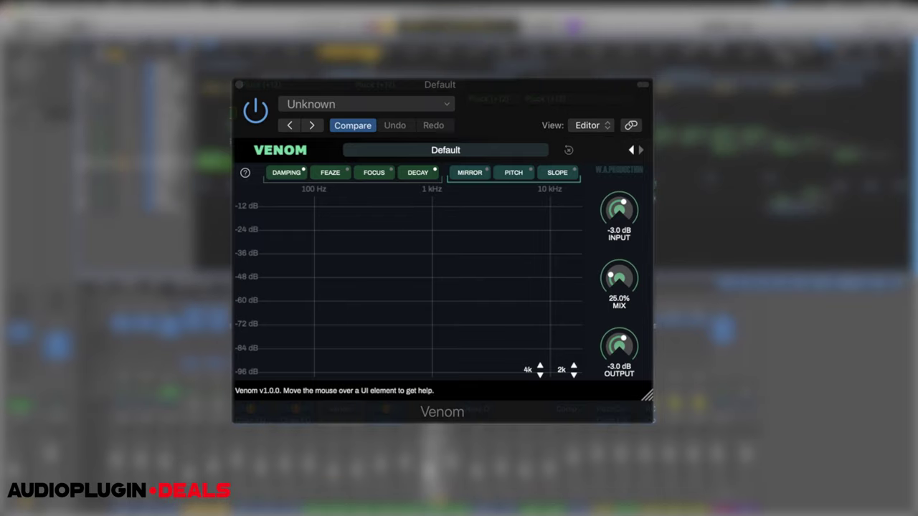
Play the loop, bypass Venom and re-enable it, then view the Mirror and Pitch parameters
key(space)
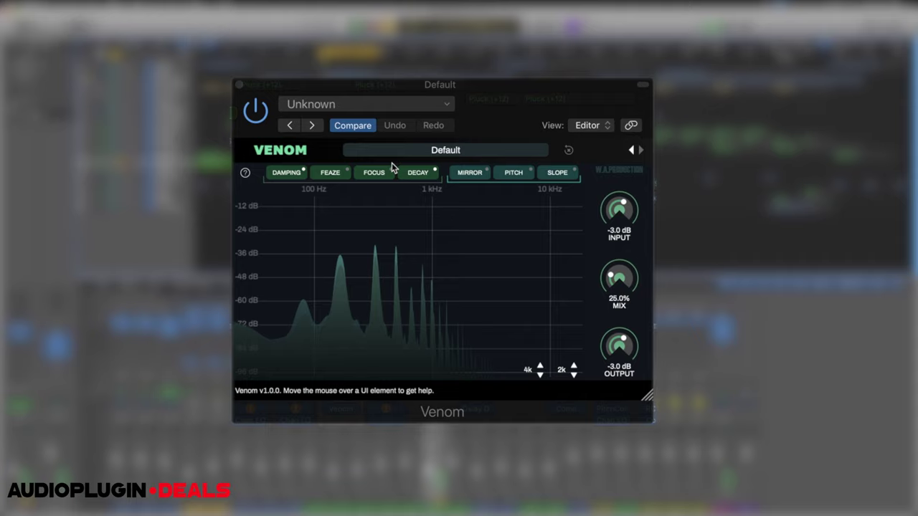
click(255, 109)
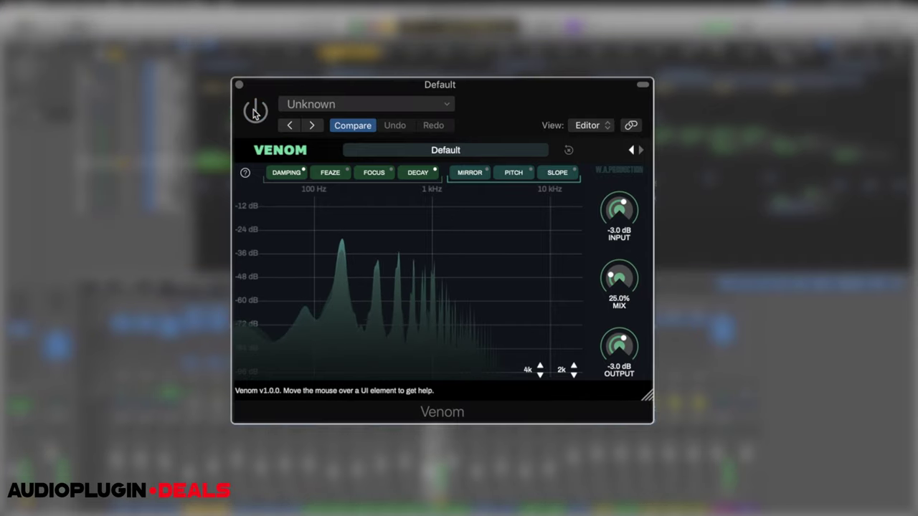
click(256, 109)
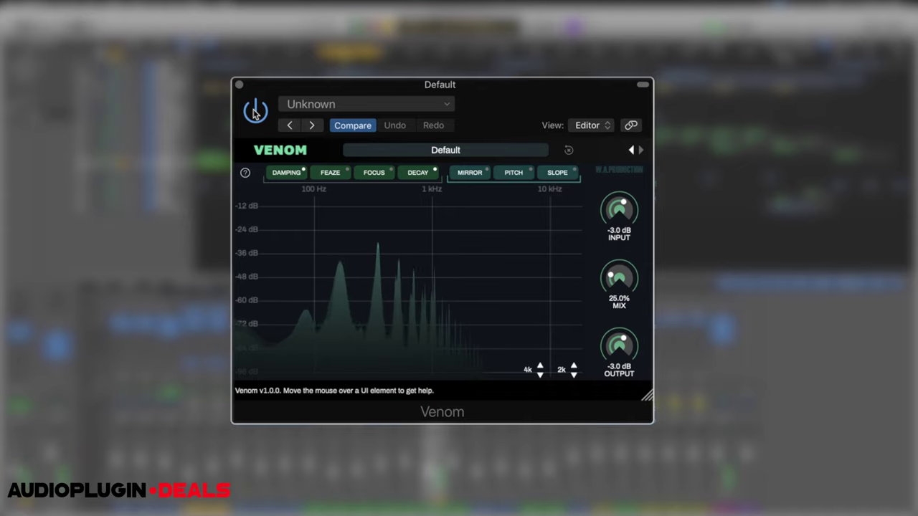
click(473, 175)
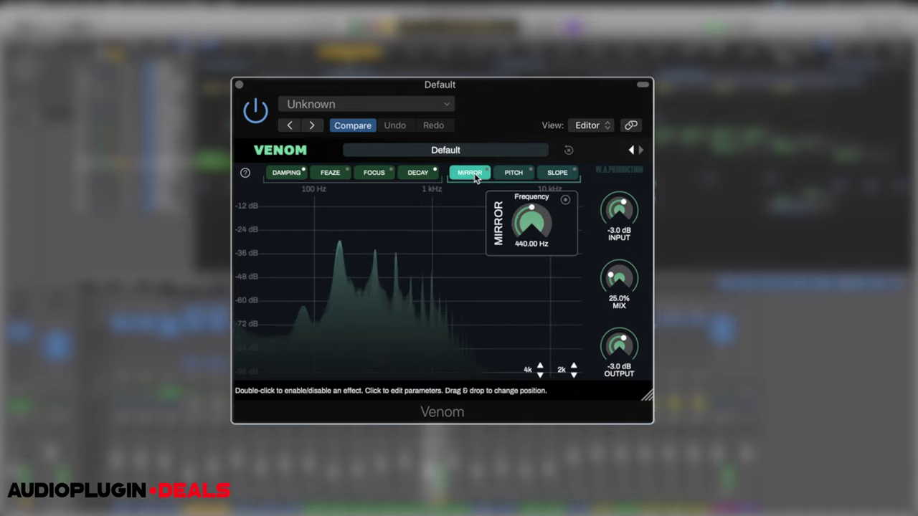
click(512, 177)
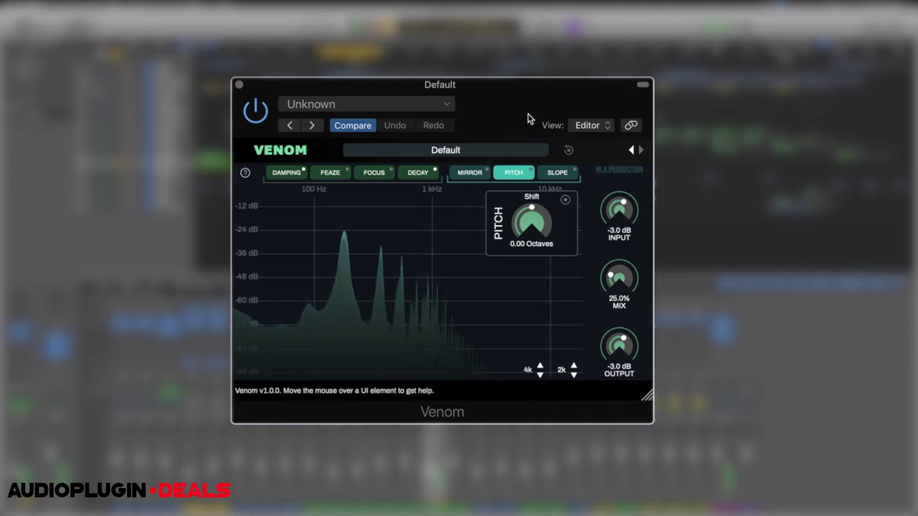
Switch on Venom's Feaze and Focus effects
click(336, 179)
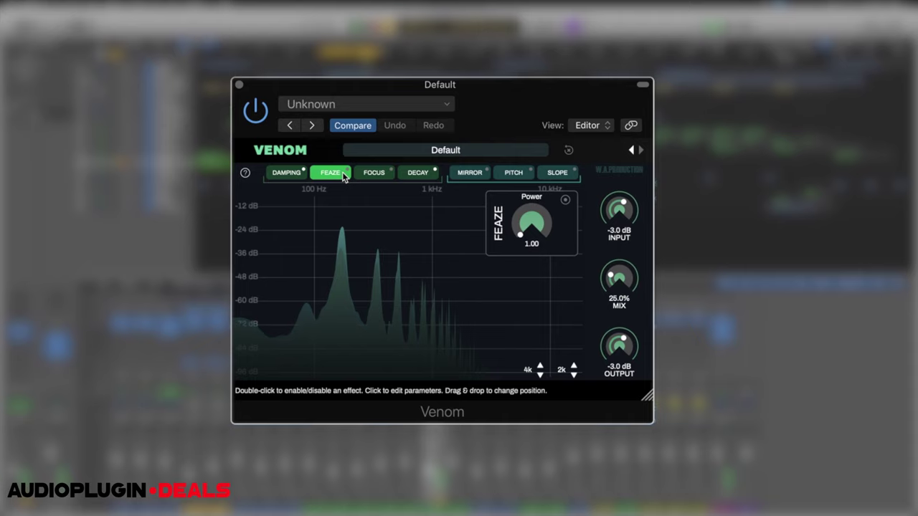
double_click(348, 175)
double_click(349, 175)
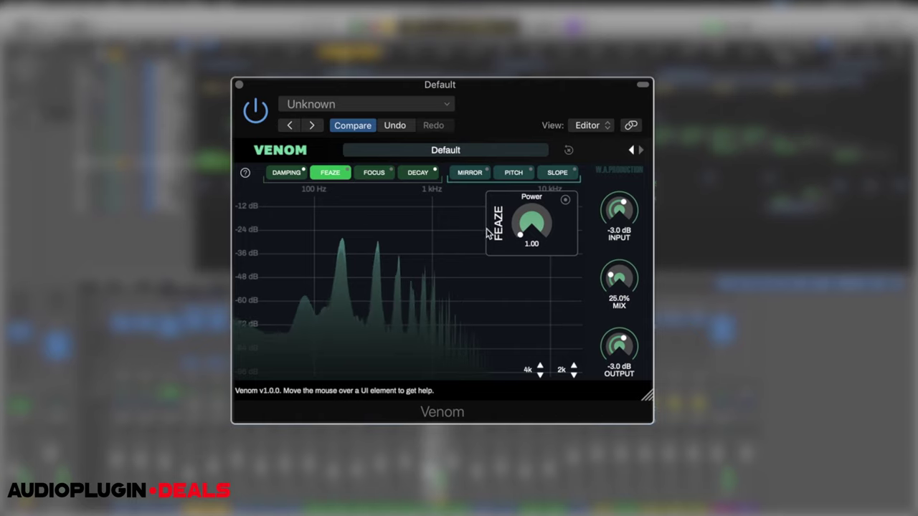
click(566, 200)
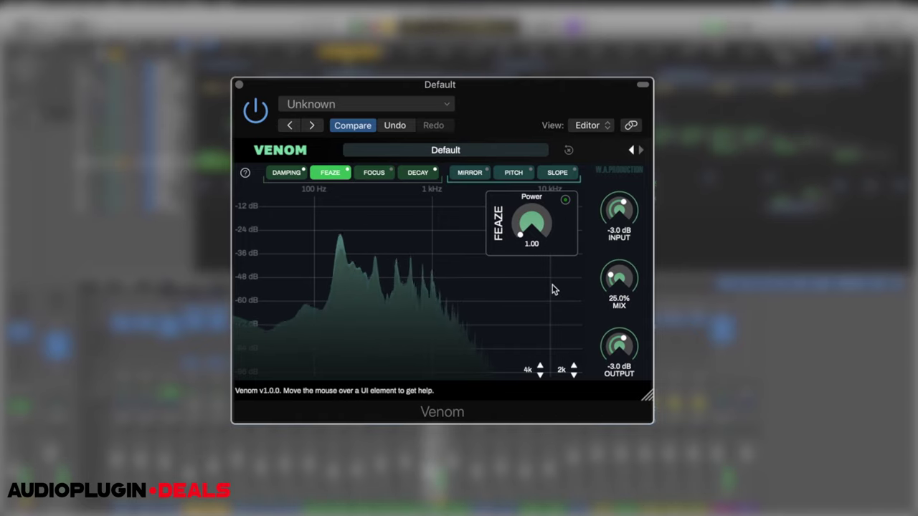
click(383, 179)
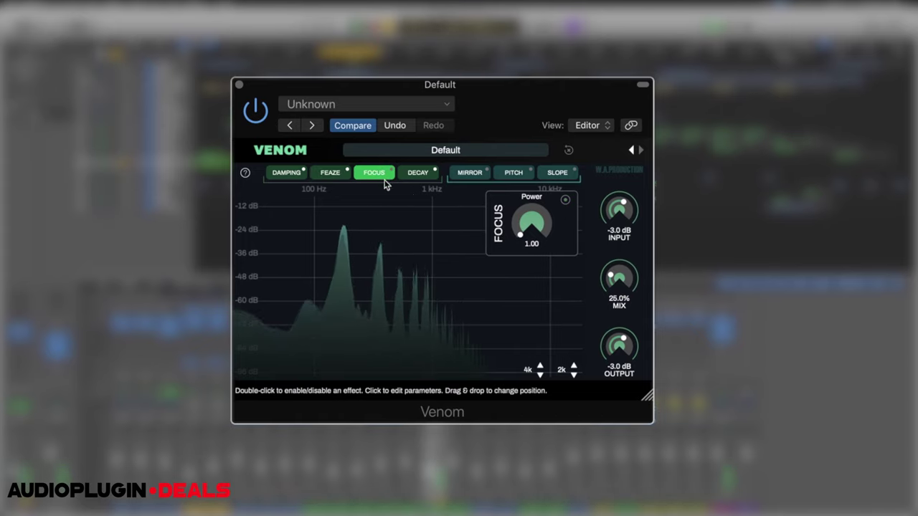
click(565, 199)
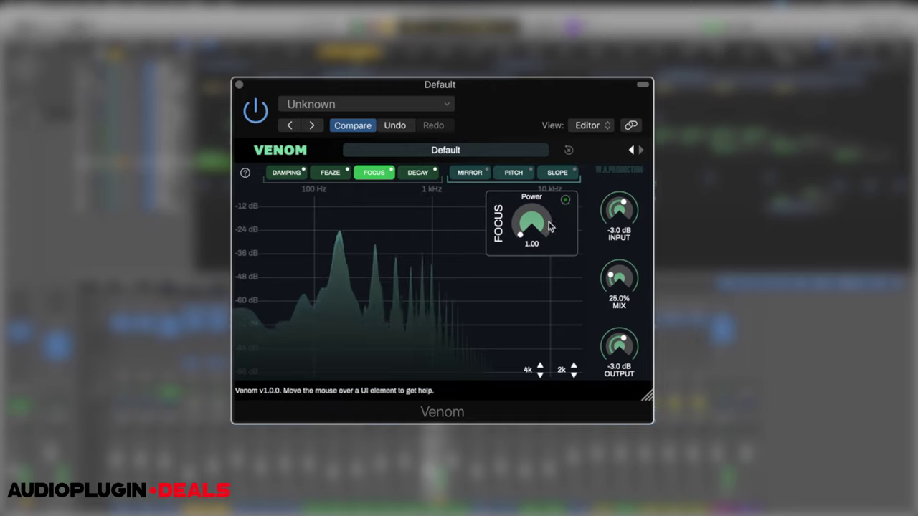
Raise the Feaze power to about 11.24 and the Focus power to 13.37
click(336, 172)
drag(530, 222, 510, 92)
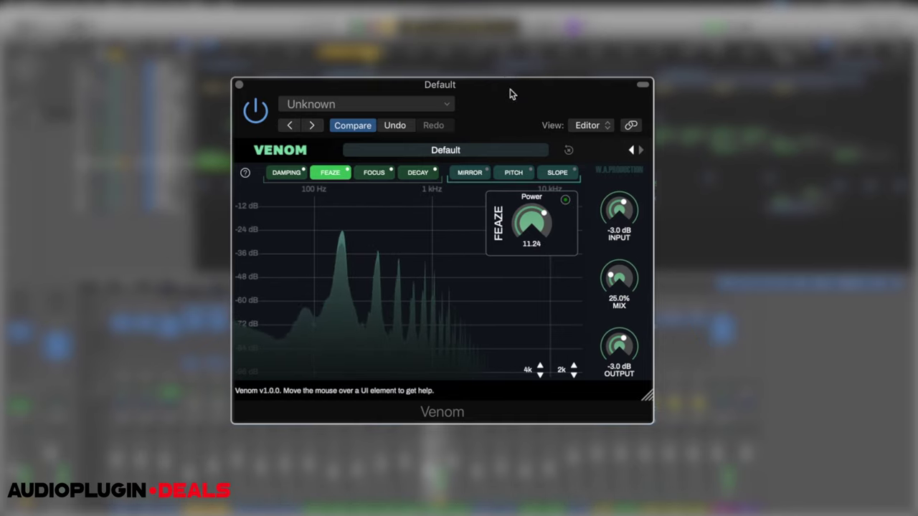
click(377, 175)
drag(531, 210, 529, 88)
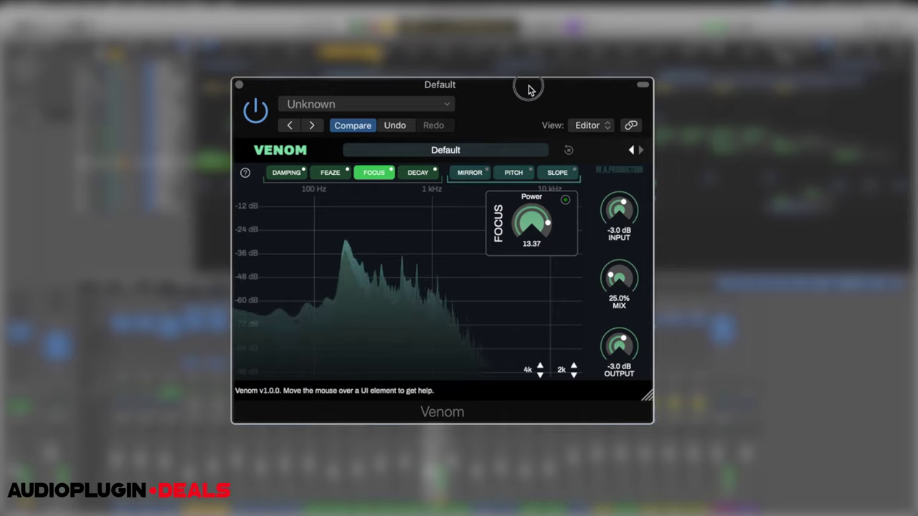
Load Venom's Pitch Up preset and lower the Decay time to about 1 second
click(466, 152)
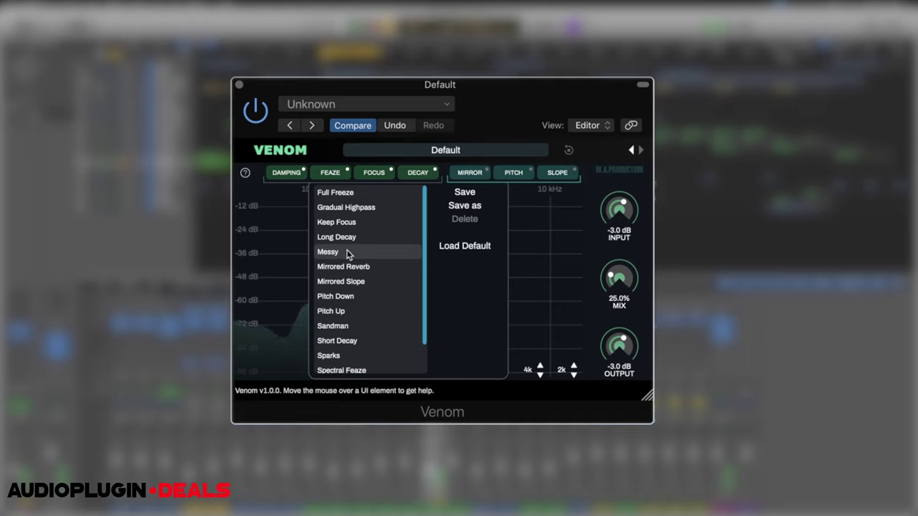
click(333, 314)
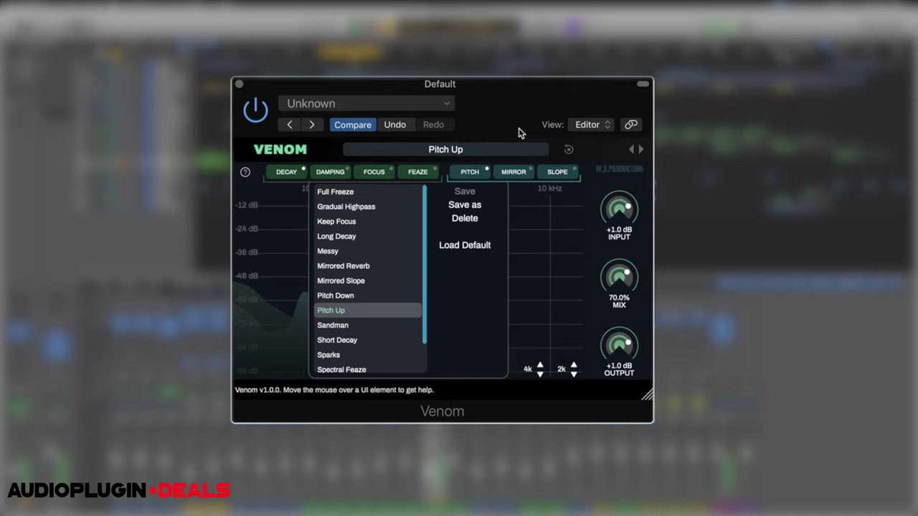
click(277, 172)
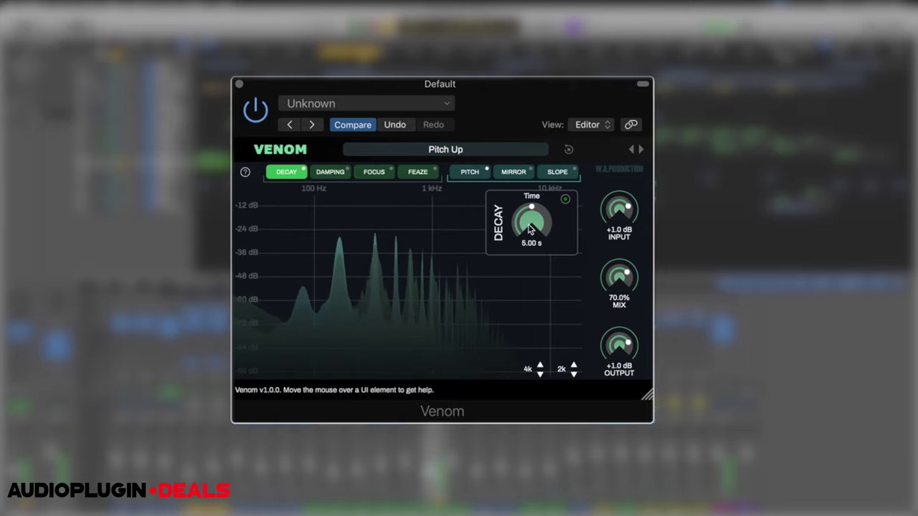
drag(532, 221, 533, 248)
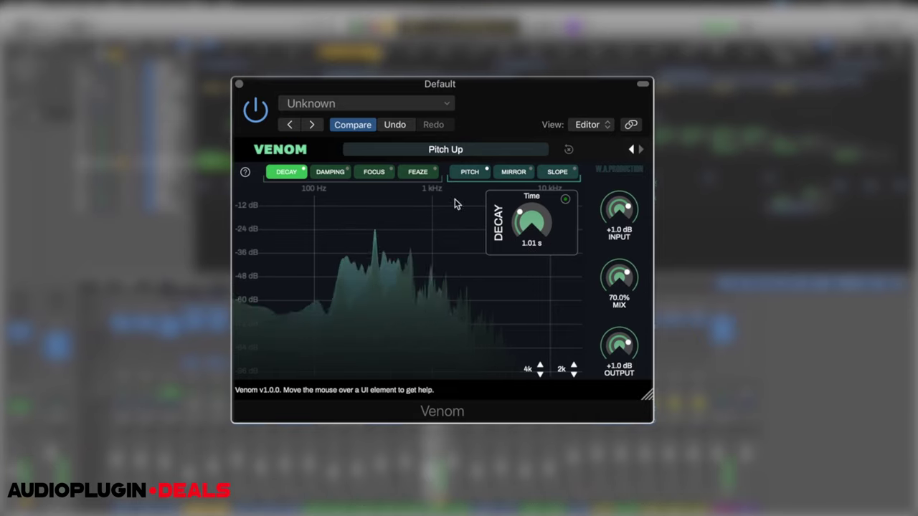
Retune the Mirror frequency, dropping to about 196 Hz then up to around 590 Hz
click(470, 175)
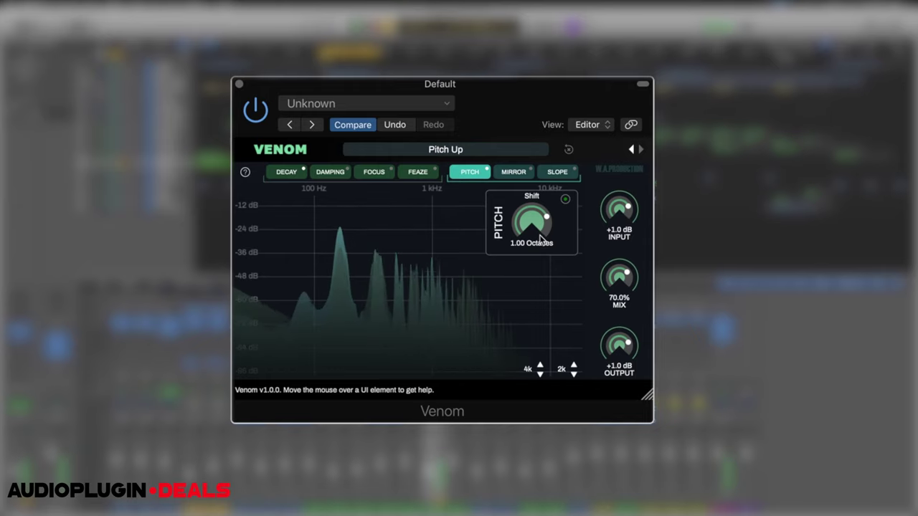
click(289, 173)
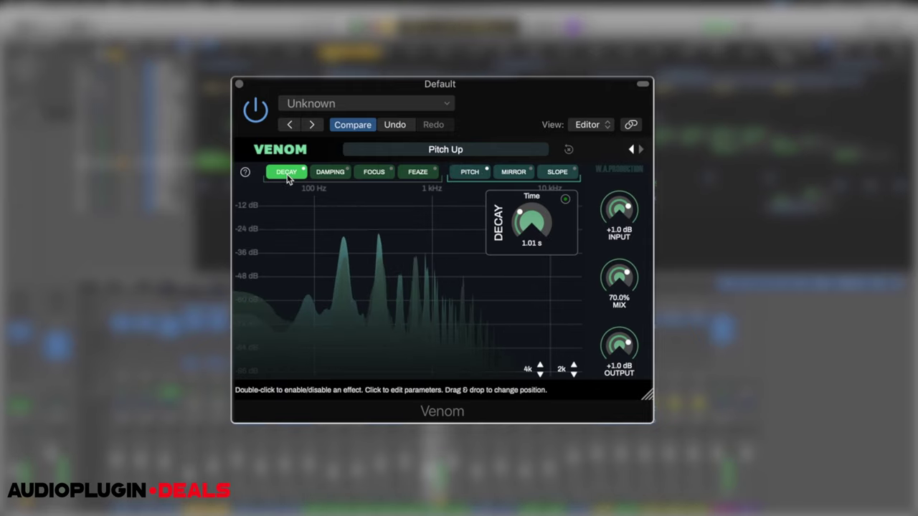
click(518, 172)
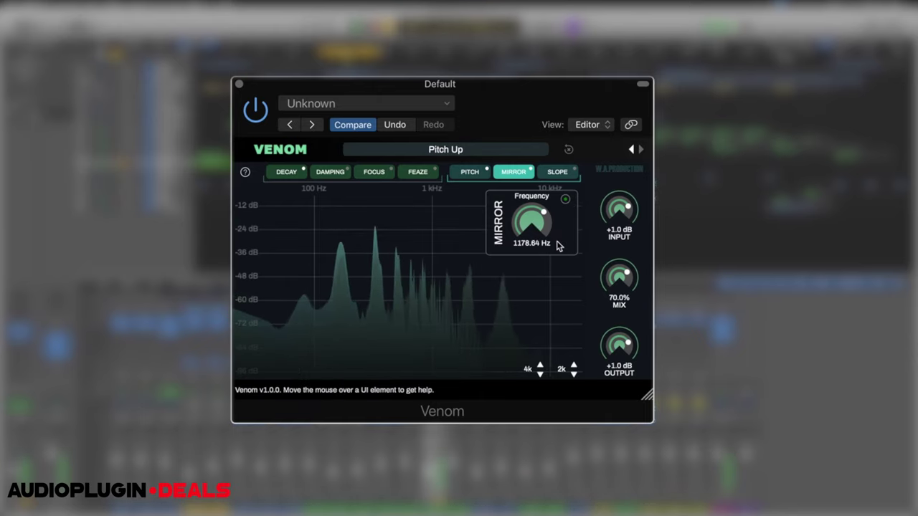
drag(547, 241, 543, 281)
drag(530, 228, 566, 199)
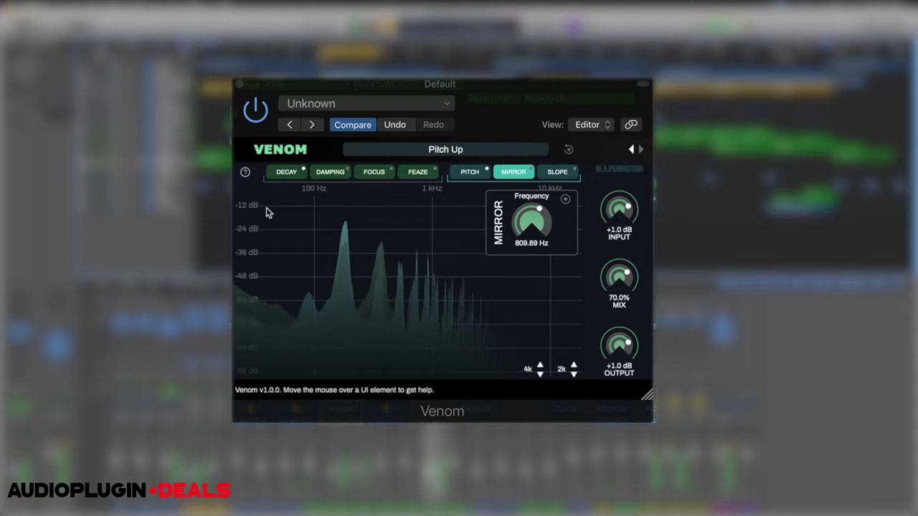
Lengthen Venom's Decay time to 1.34 s
click(469, 173)
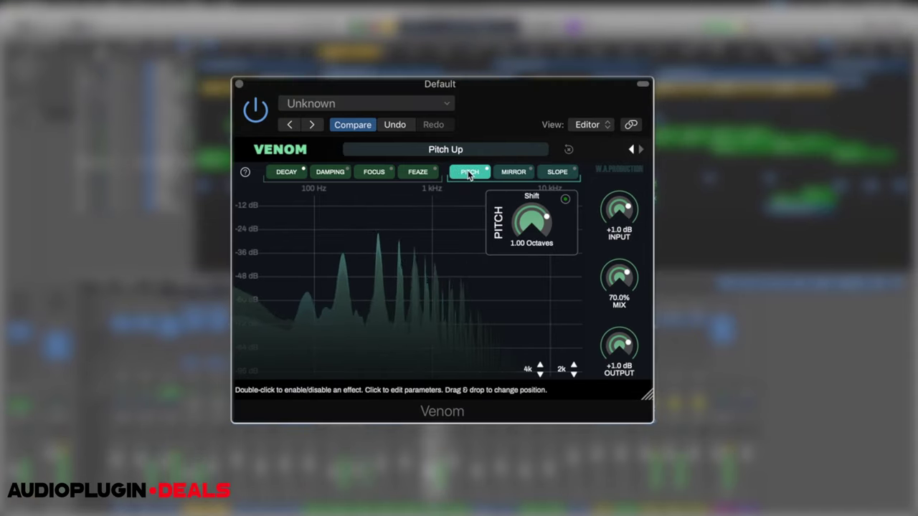
click(284, 173)
drag(531, 226, 532, 220)
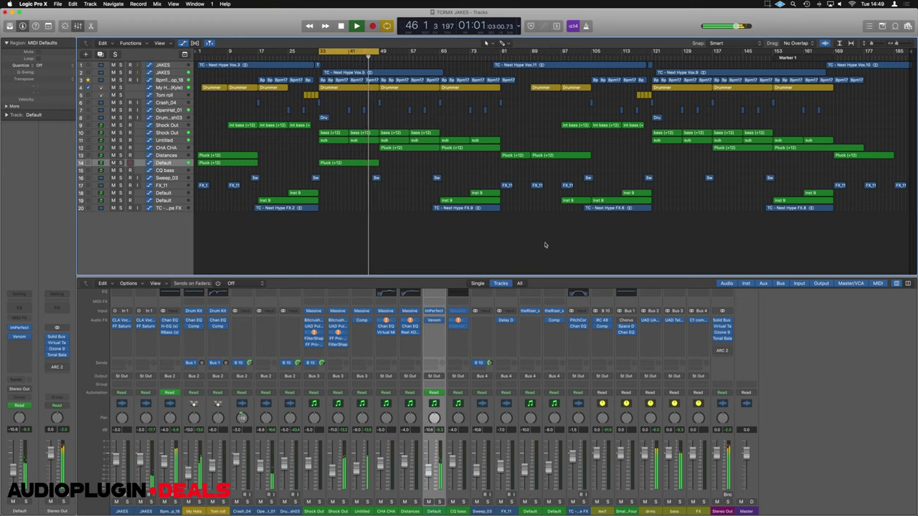
Stop playback, insert Pumper2 below Venom on the Default channel, and centre its window
key(space)
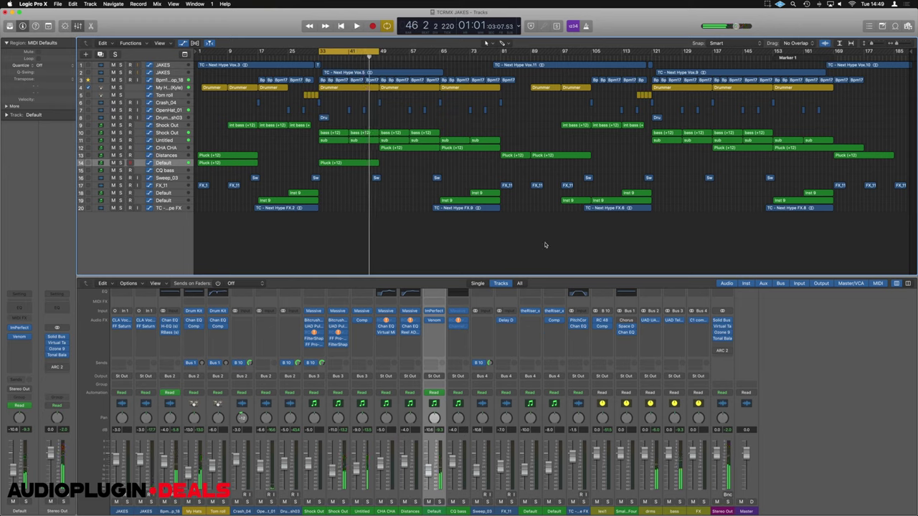
click(440, 327)
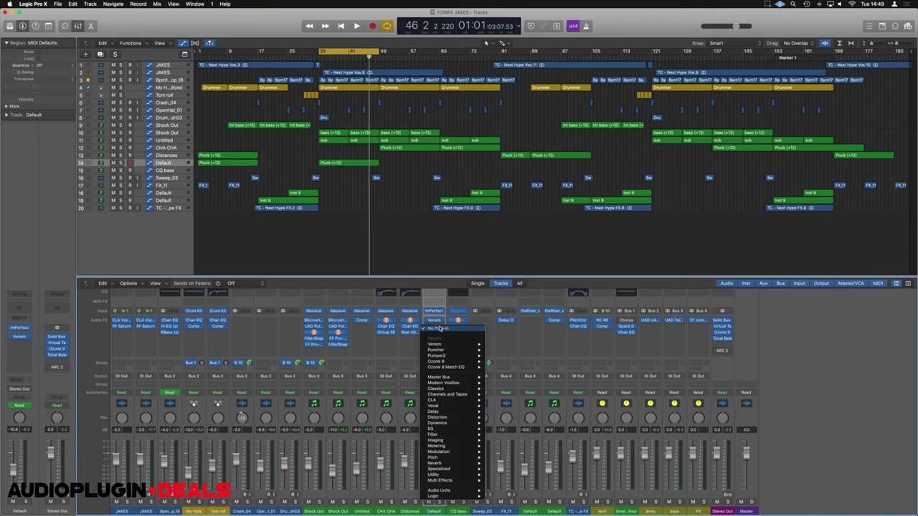
click(500, 356)
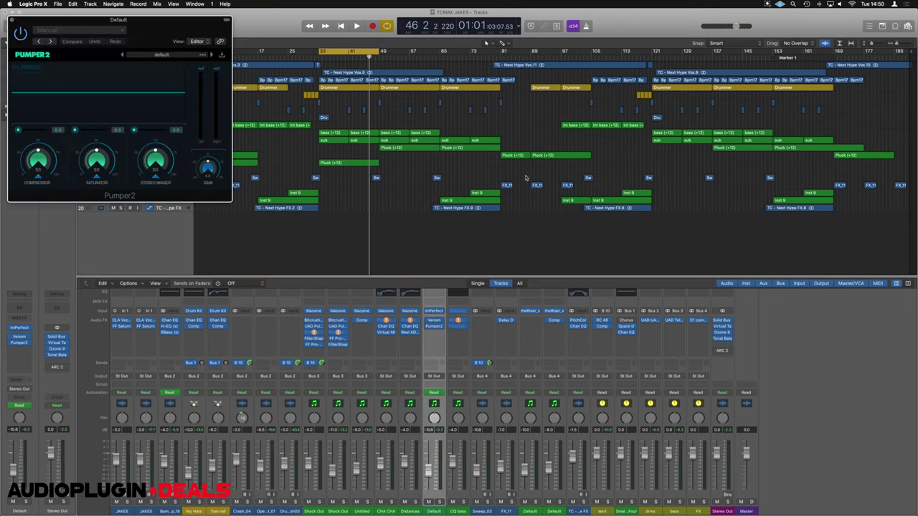
drag(140, 32, 524, 177)
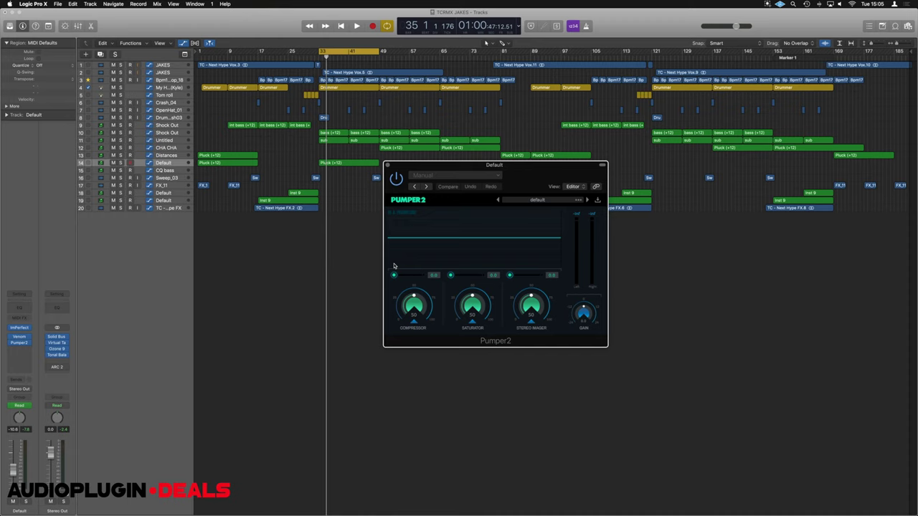
Solo track 14 Default, then play and stop its loop
click(121, 162)
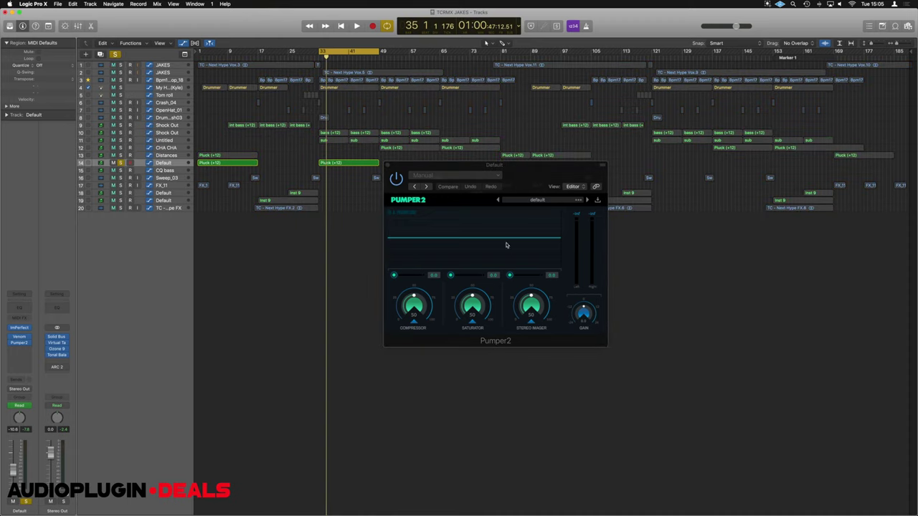
key(space)
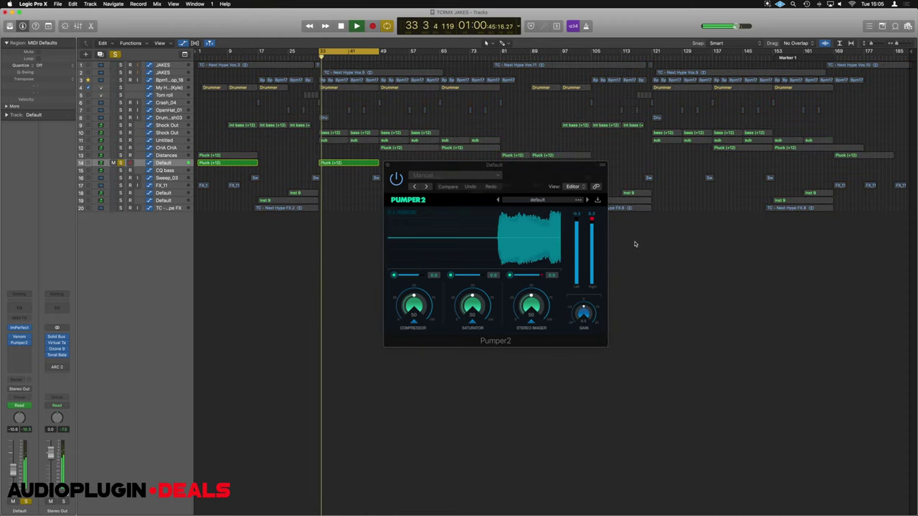
key(space)
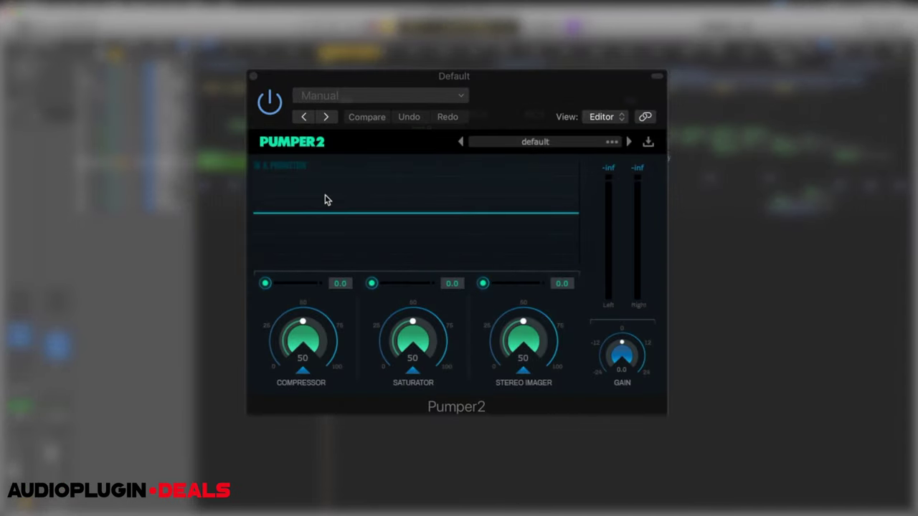
Keep the compressor in Punchy mode, raise its RMS, ease its mix and set the amount to 76
drag(302, 345, 334, 252)
click(302, 372)
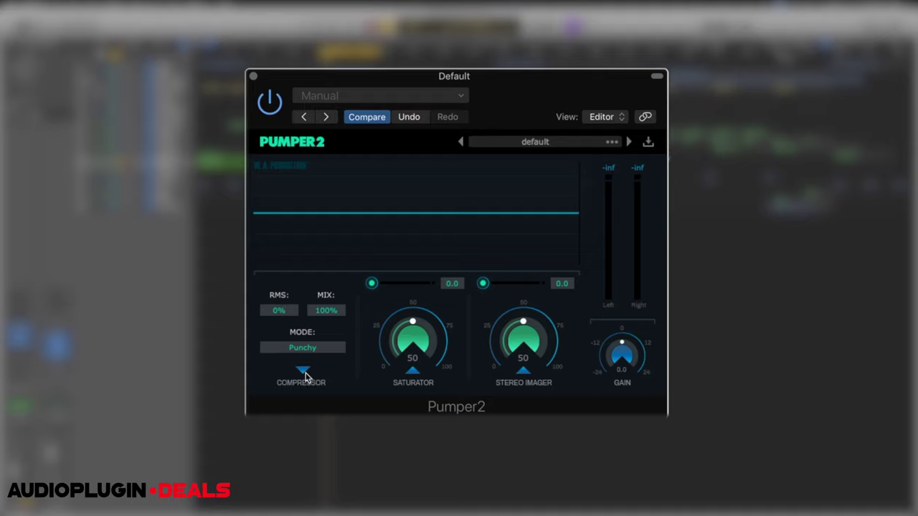
click(310, 348)
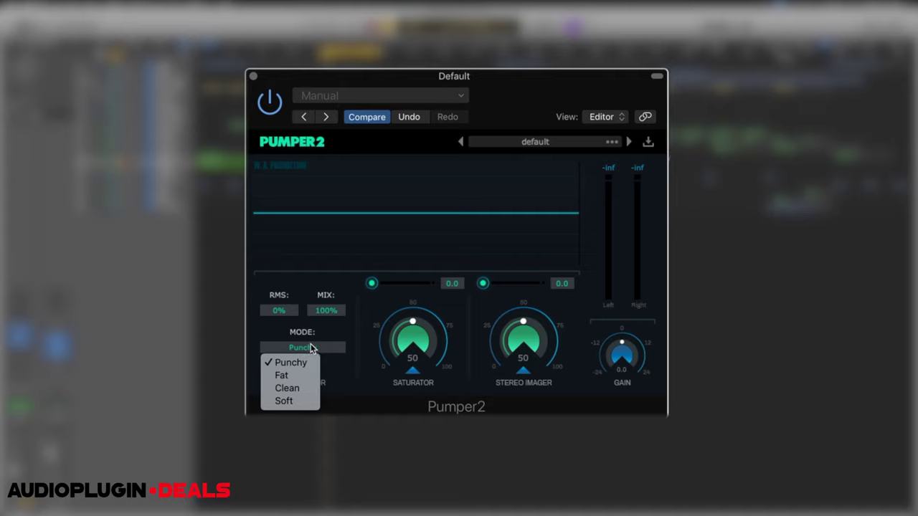
click(325, 338)
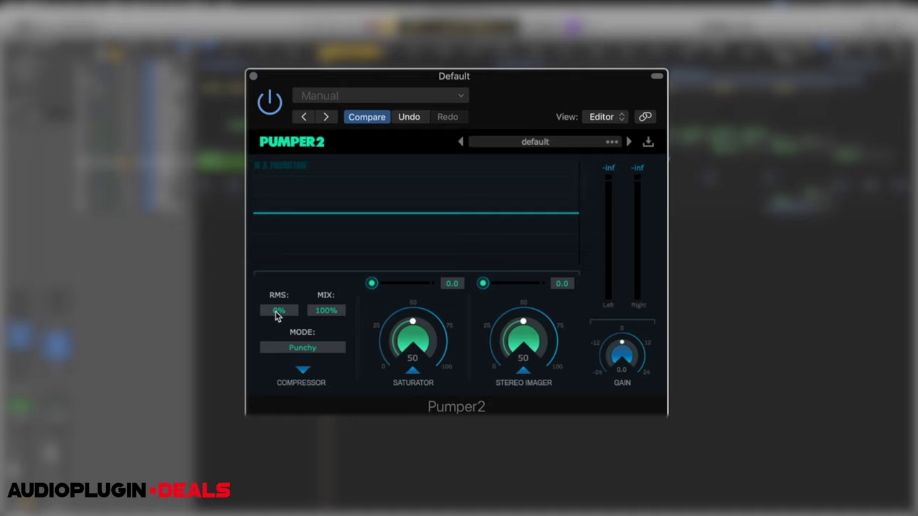
drag(278, 315, 280, 363)
drag(326, 310, 307, 390)
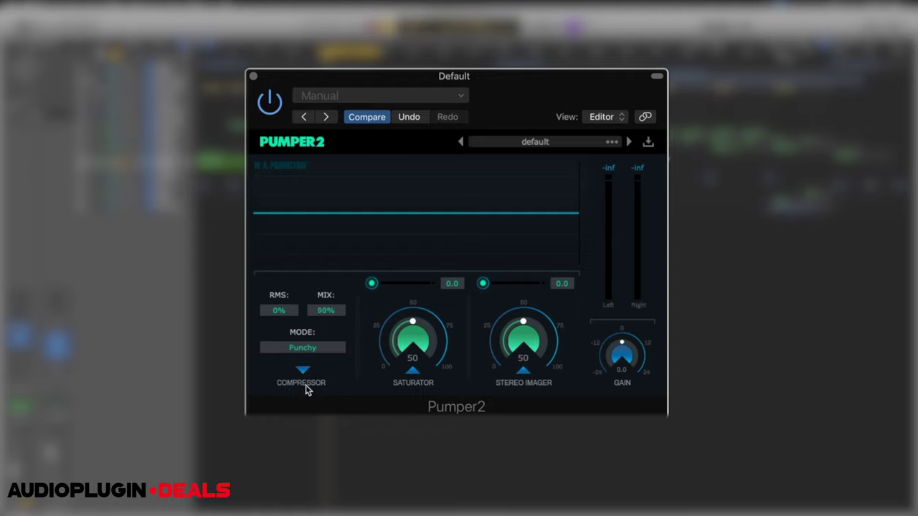
click(303, 370)
mouse_move(303, 358)
mouse_down()
mouse_move(303, 301)
mouse_move(313, 365)
mouse_up()
Bypass the Saturator and Stereo Imager, keeping the compressor on, and start playback
click(266, 283)
click(266, 284)
click(371, 283)
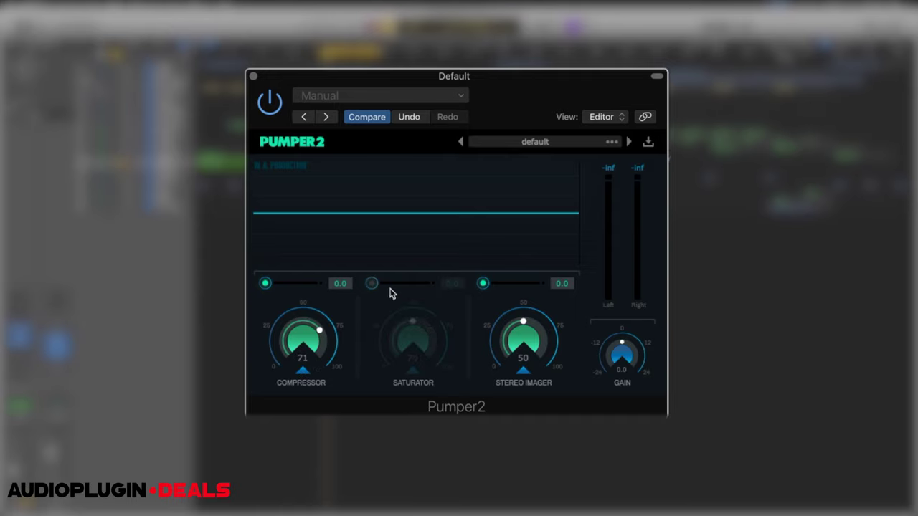
click(483, 283)
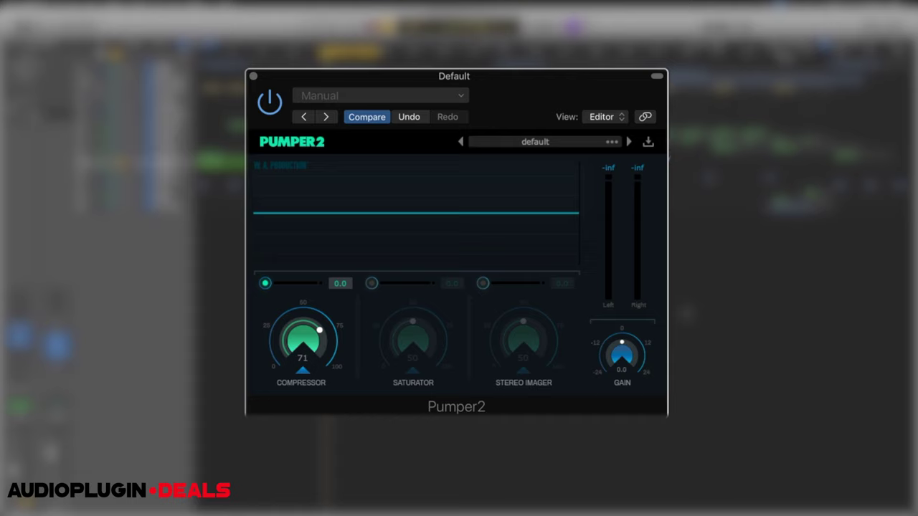
key(space)
Raise the compressor to 85, lower its level slider, and switch it to Fat mode
drag(309, 351, 307, 305)
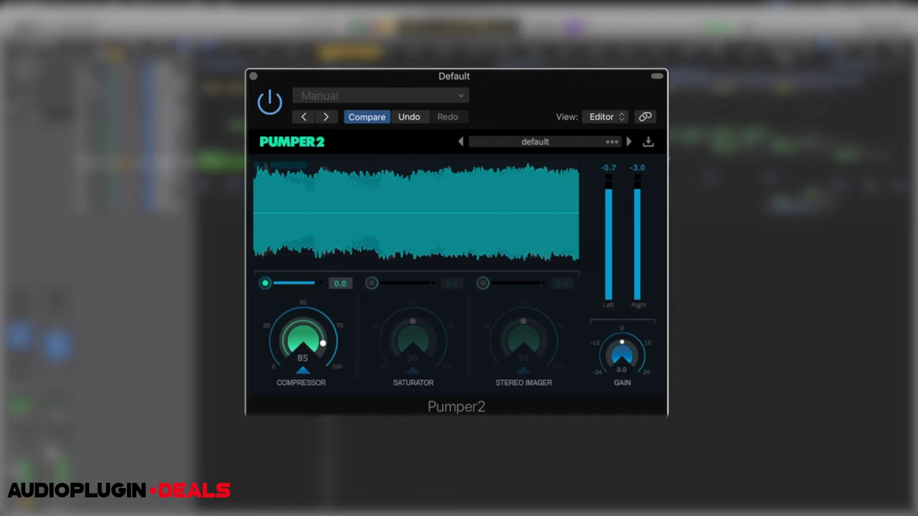
click(301, 371)
click(302, 370)
drag(340, 288, 346, 335)
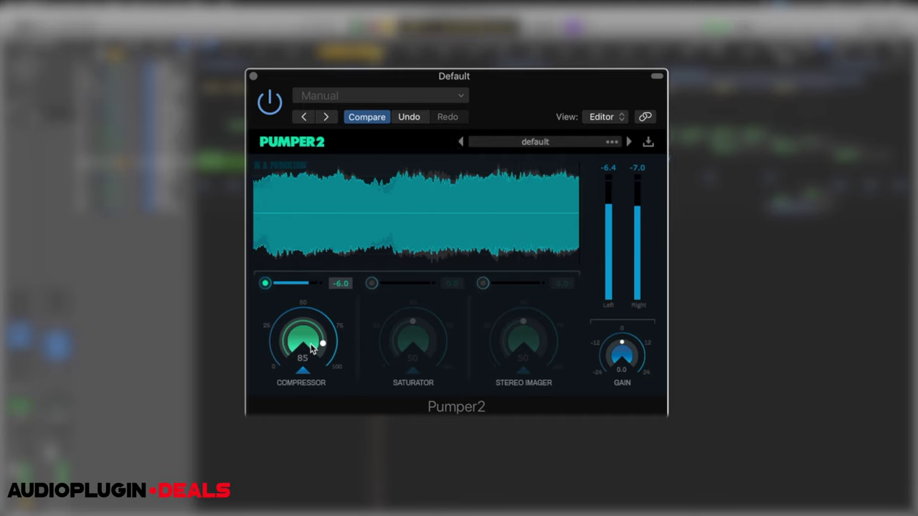
click(303, 371)
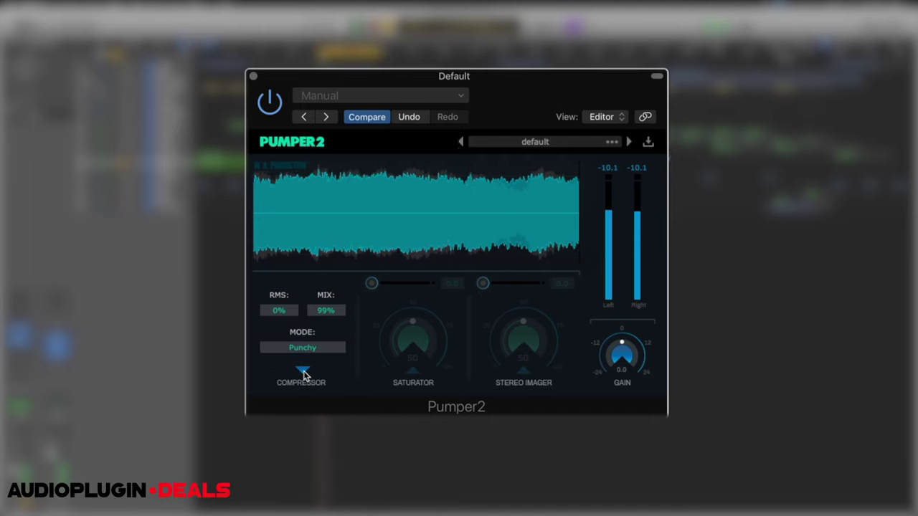
click(313, 350)
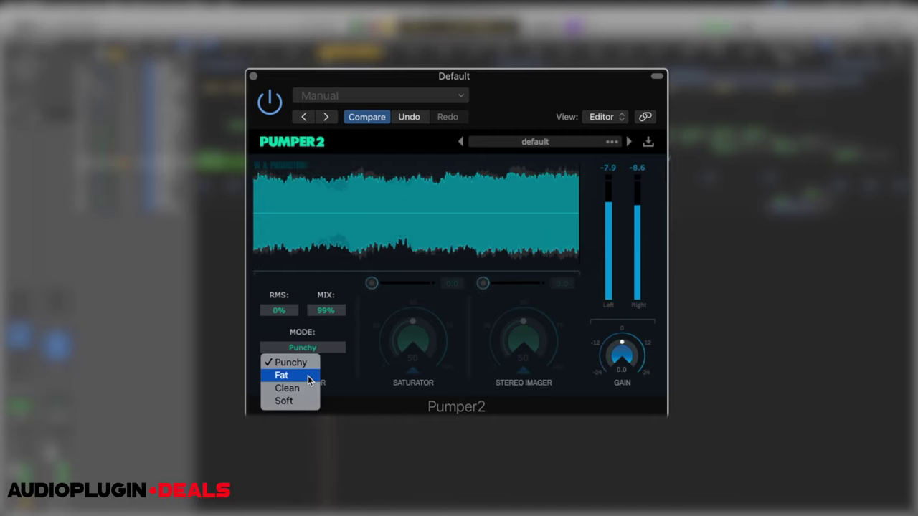
click(309, 377)
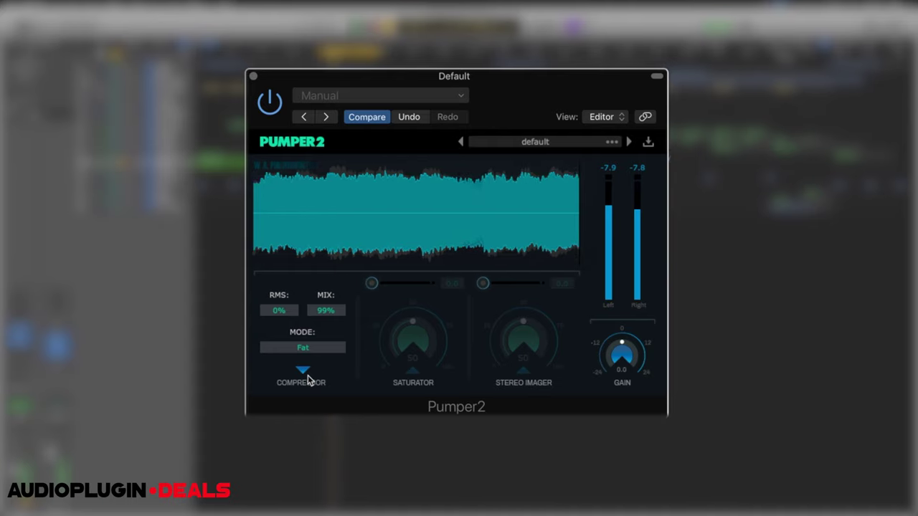
click(307, 380)
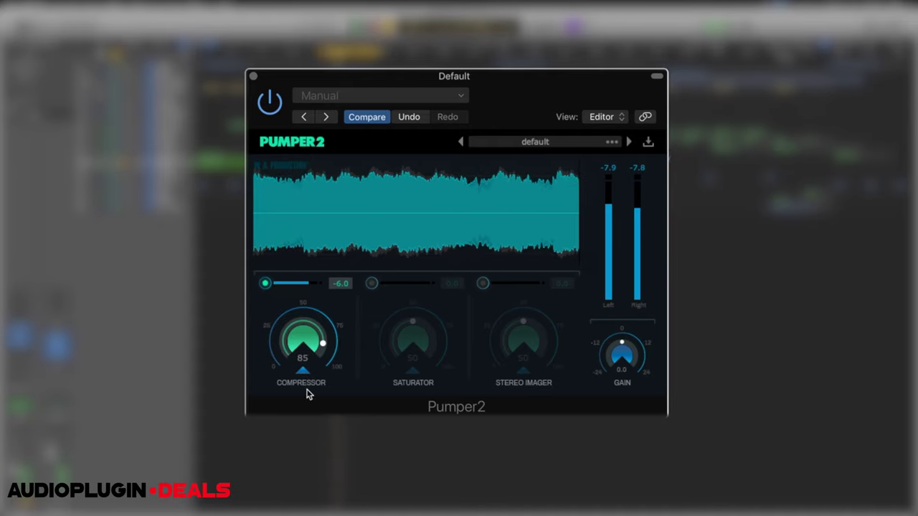
Turn the Saturator back on in Hard clip mode with its amount at about 34
click(372, 284)
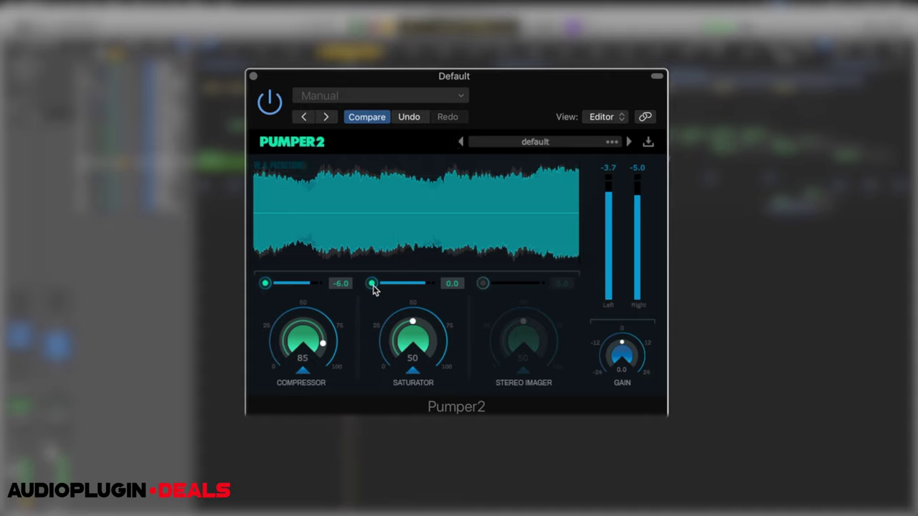
click(410, 284)
mouse_move(410, 284)
mouse_down()
mouse_move(406, 236)
mouse_move(405, 287)
mouse_up()
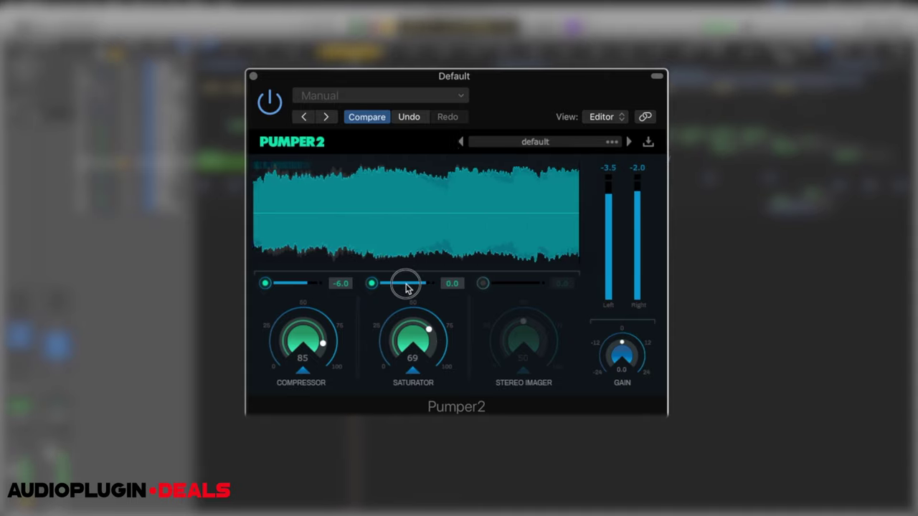
click(414, 373)
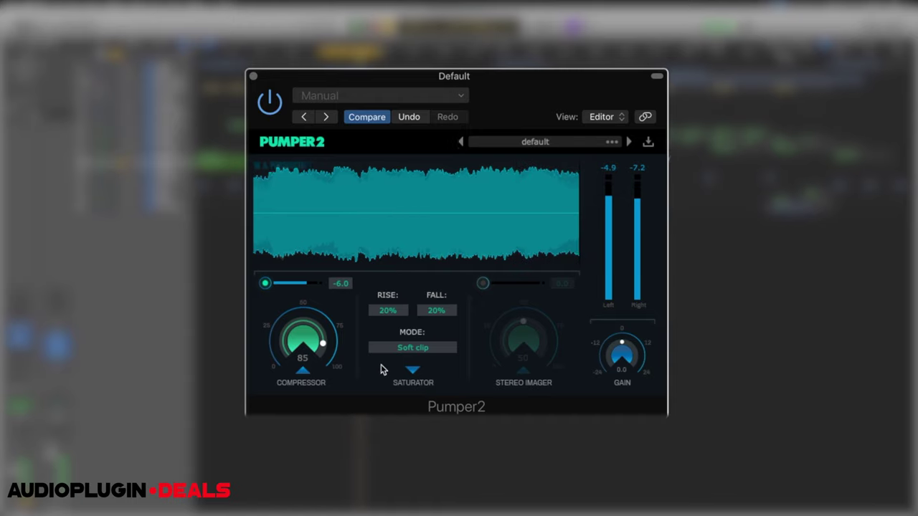
click(406, 348)
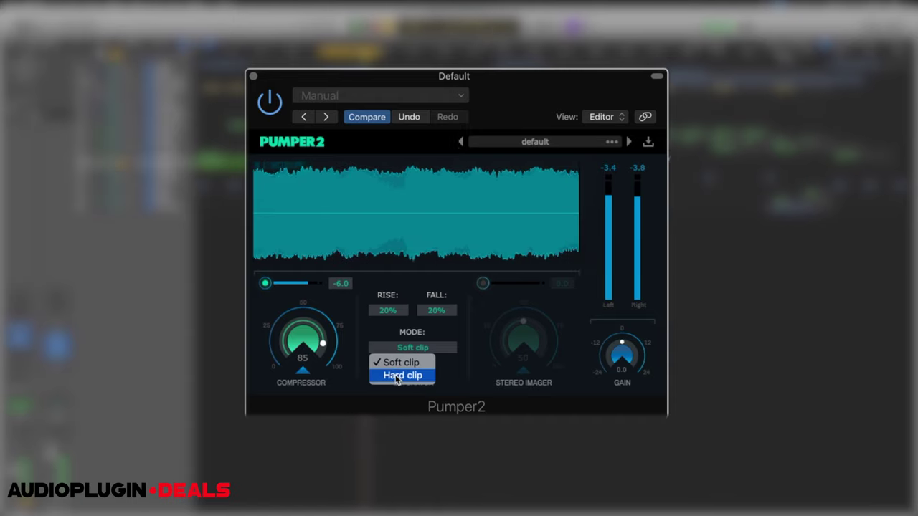
click(396, 376)
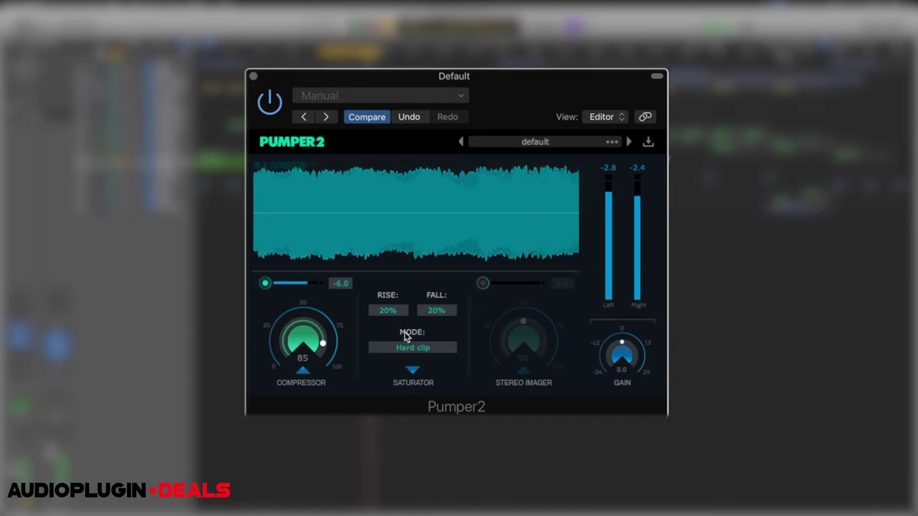
click(413, 370)
drag(413, 346, 421, 412)
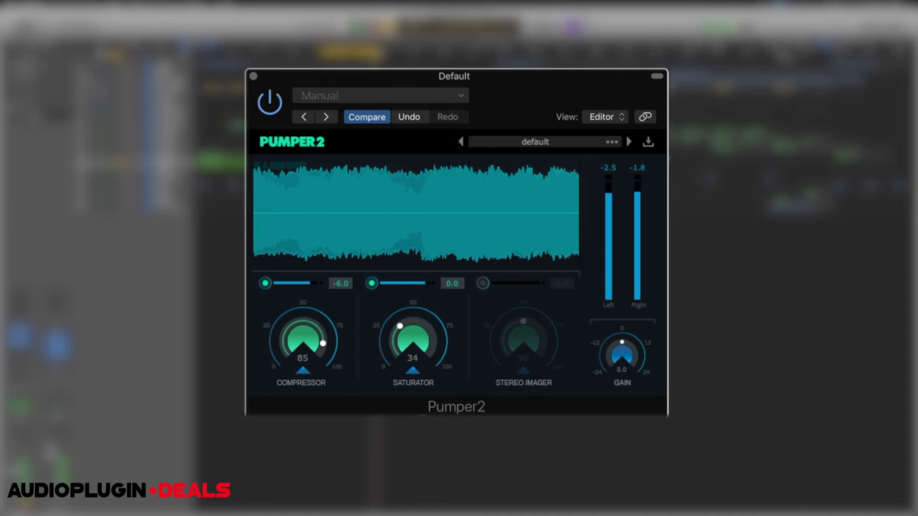
Toggle the Saturator off and on to compare, leaving it enabled
click(371, 283)
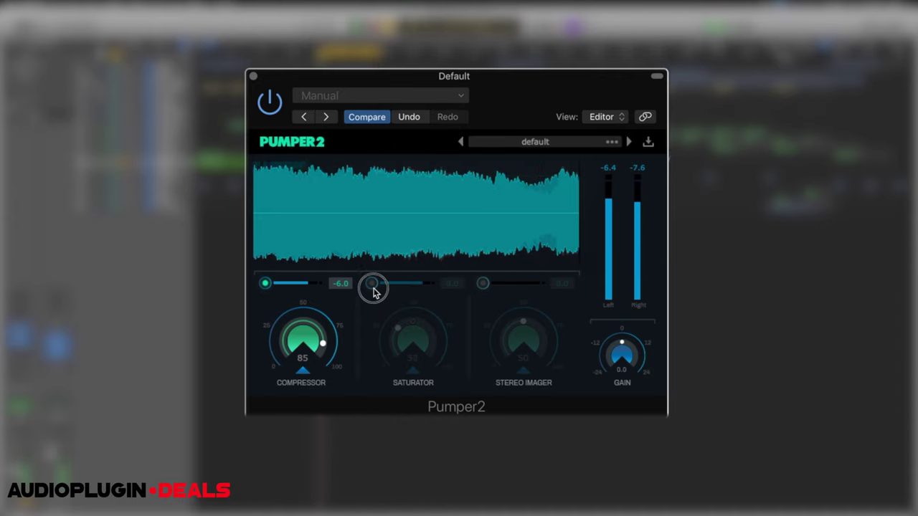
click(372, 287)
click(373, 286)
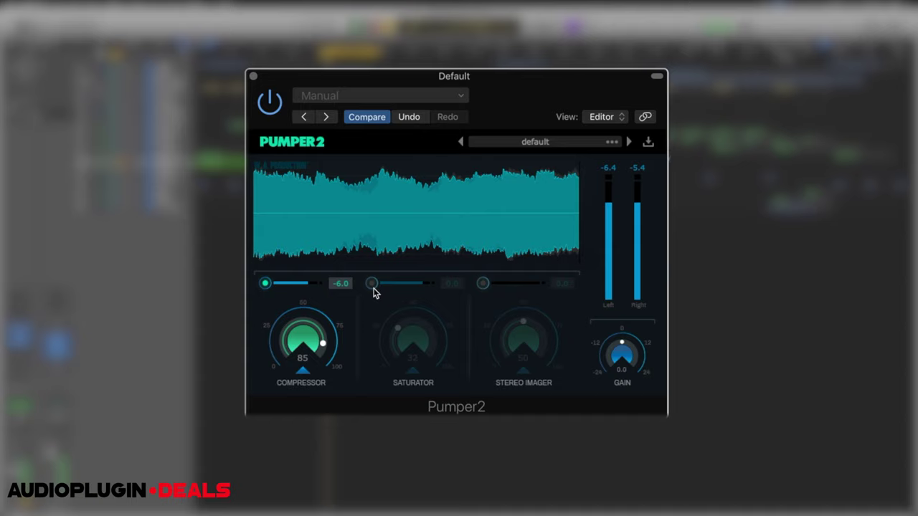
click(372, 287)
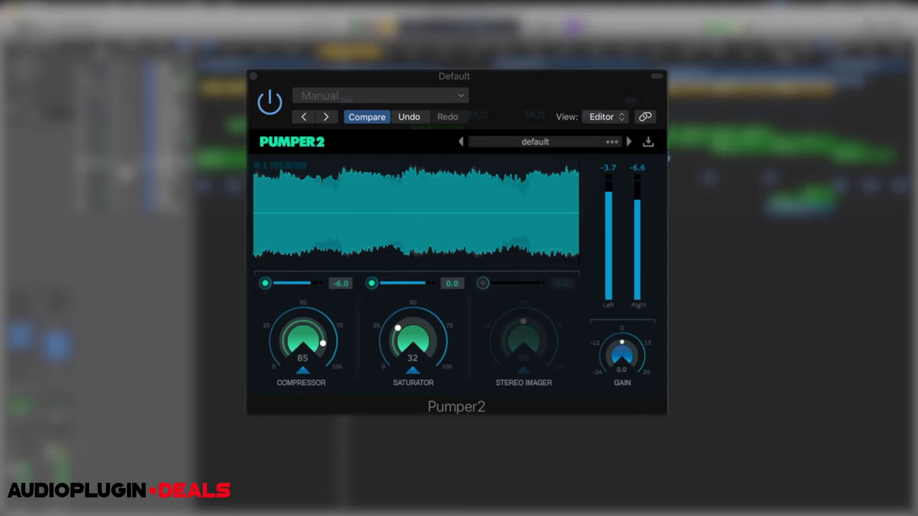
Enable the Stereo Imager, widen it to 75, and try Low shelve mode
click(483, 283)
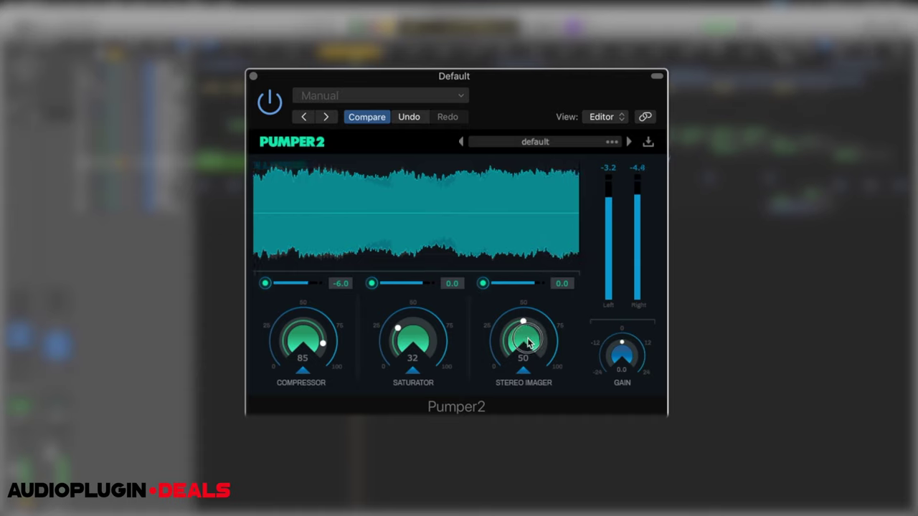
drag(527, 328, 532, 269)
click(519, 384)
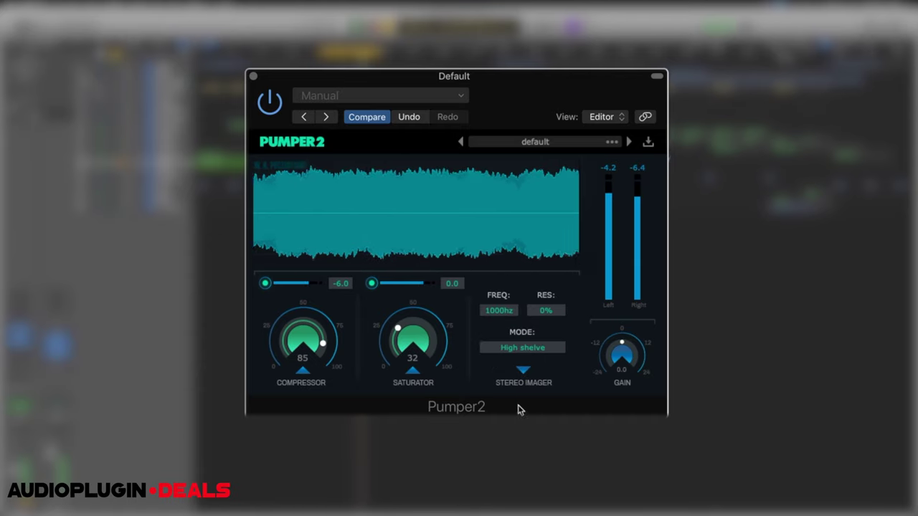
click(515, 348)
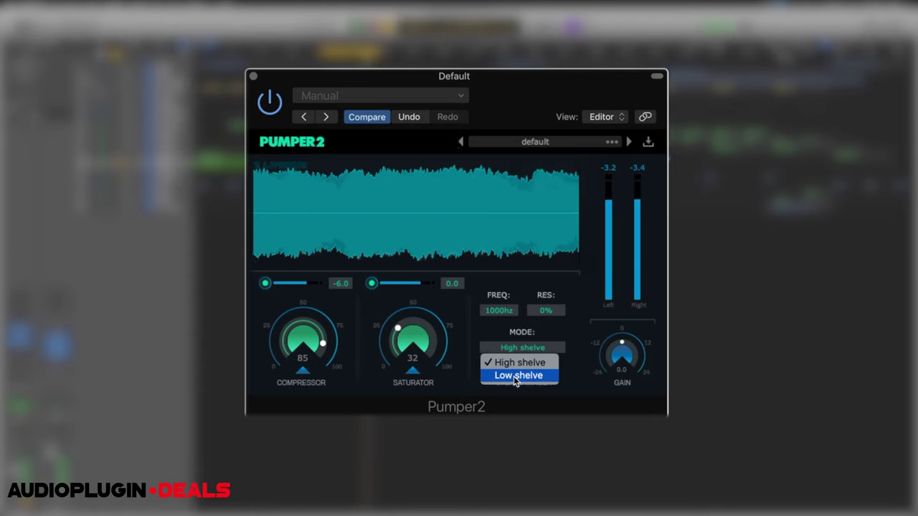
click(516, 376)
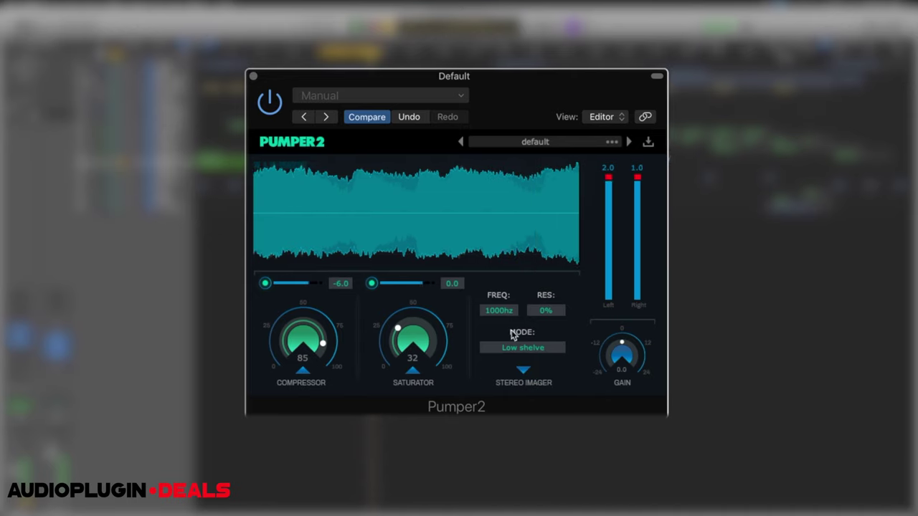
Switch the imager to High shelve at 790 Hz, then bypass Pumper2 to compare
drag(500, 309, 502, 413)
click(523, 347)
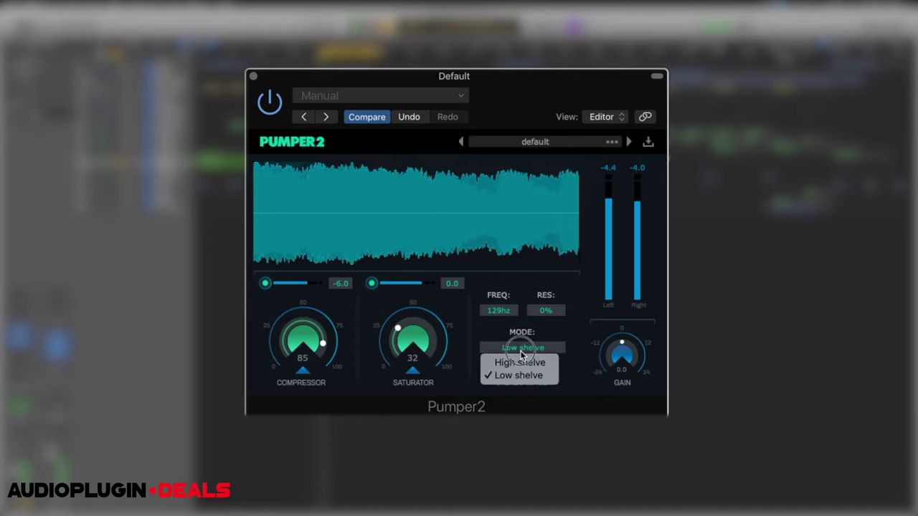
click(533, 364)
drag(498, 310, 510, 228)
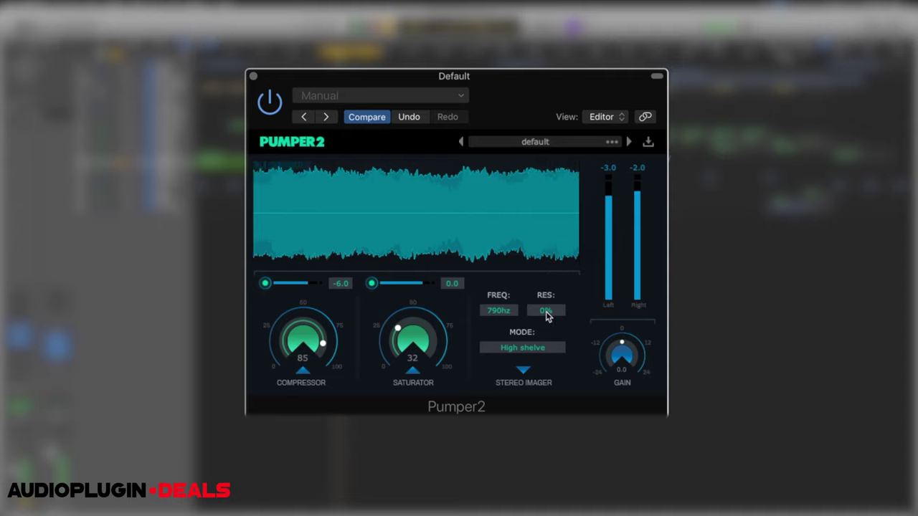
click(523, 370)
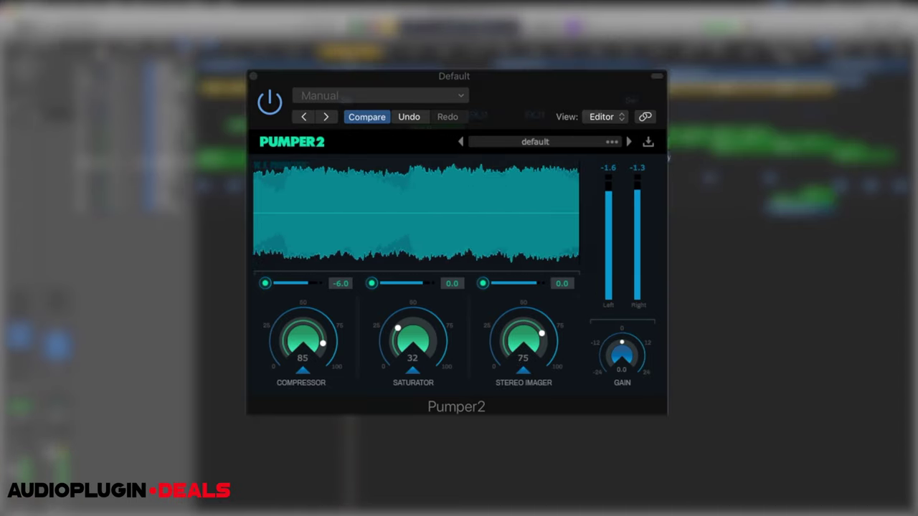
click(270, 103)
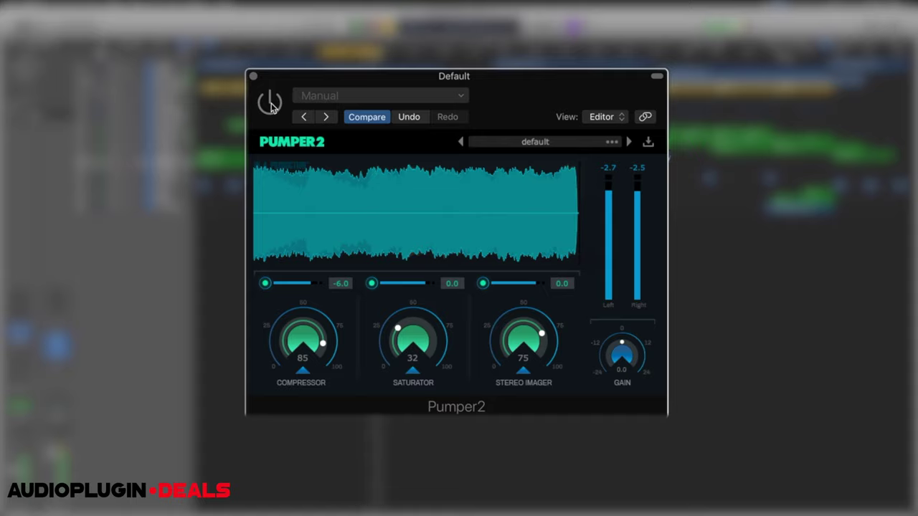
Re-enable Pumper2 with its power button
click(270, 104)
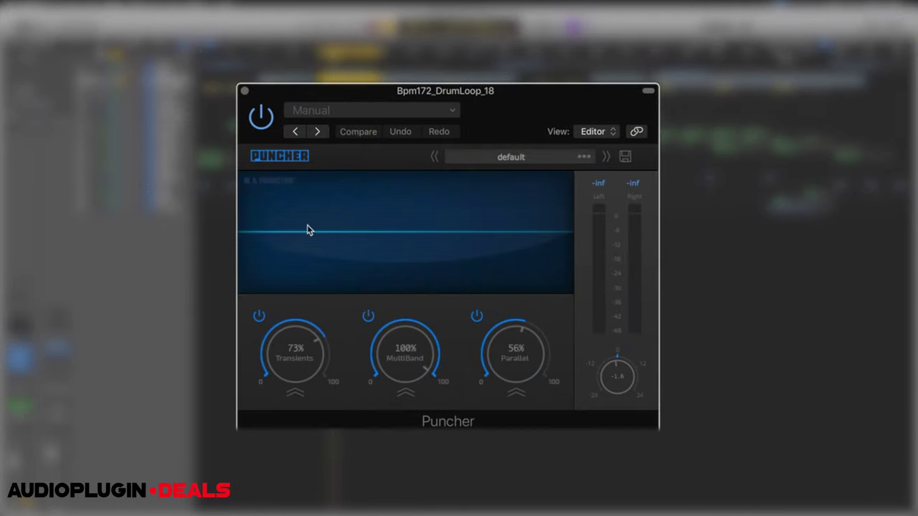
Lower Puncher's Transients to 70%, briefly opening and closing its detail panel
drag(299, 352, 301, 272)
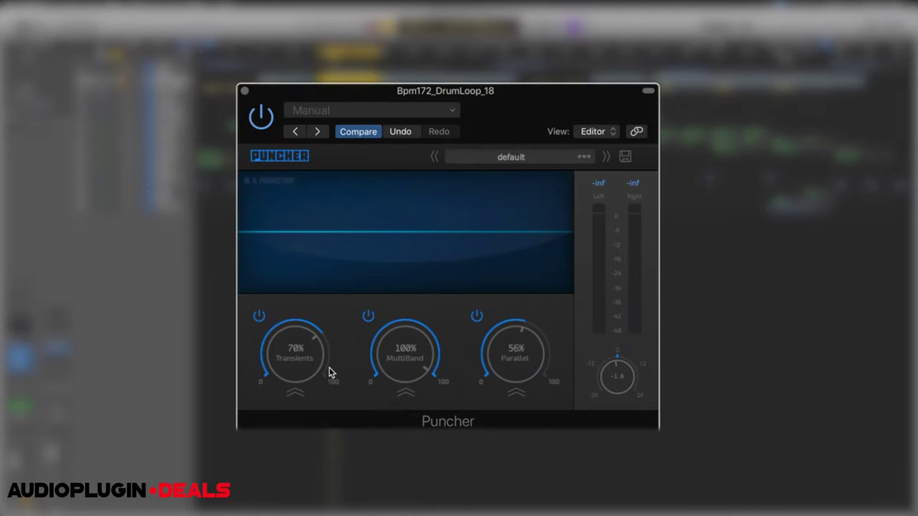
click(294, 393)
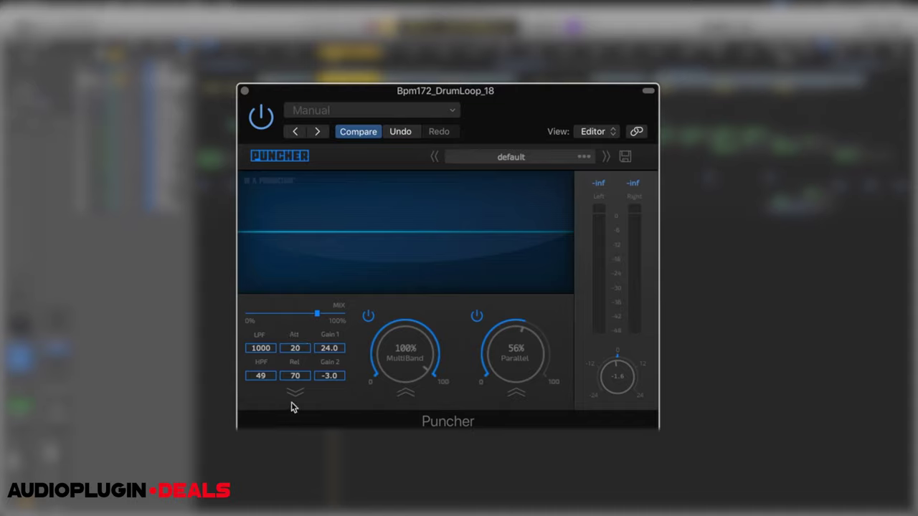
click(295, 393)
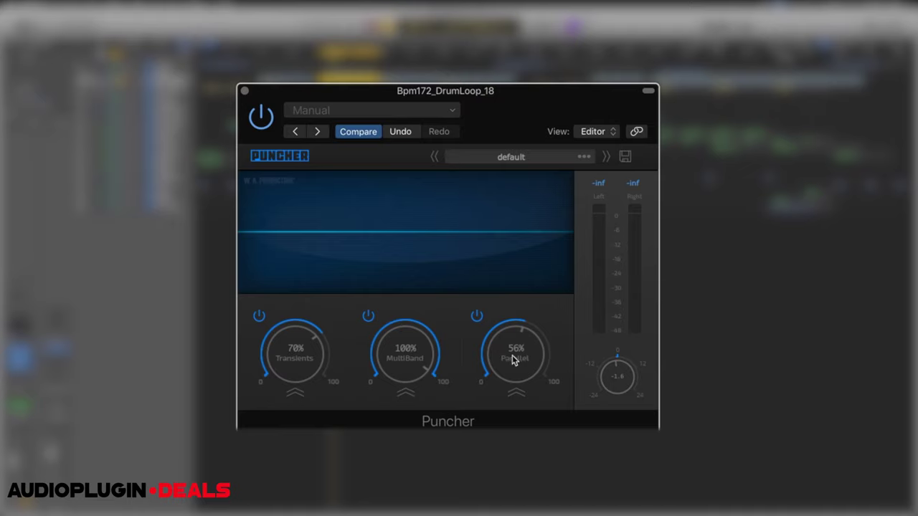
Play the loop, push Transients to 100% then settle at 86%, and lower output to -3.2
key(space)
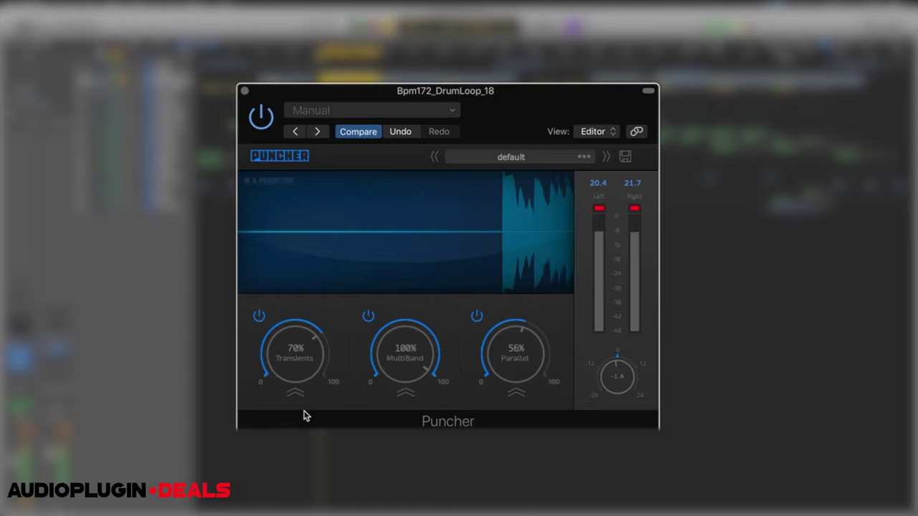
mouse_move(297, 364)
mouse_down()
mouse_move(289, 416)
mouse_move(289, 367)
mouse_up()
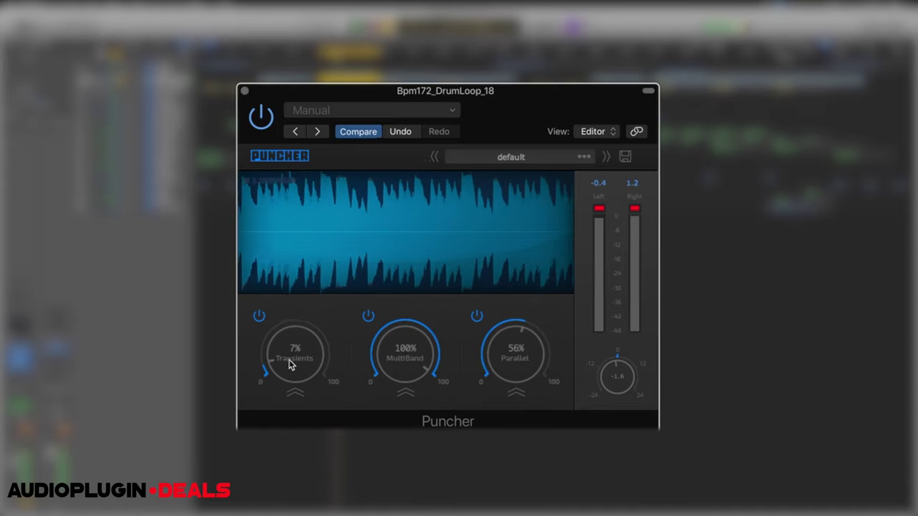
drag(289, 367, 289, 314)
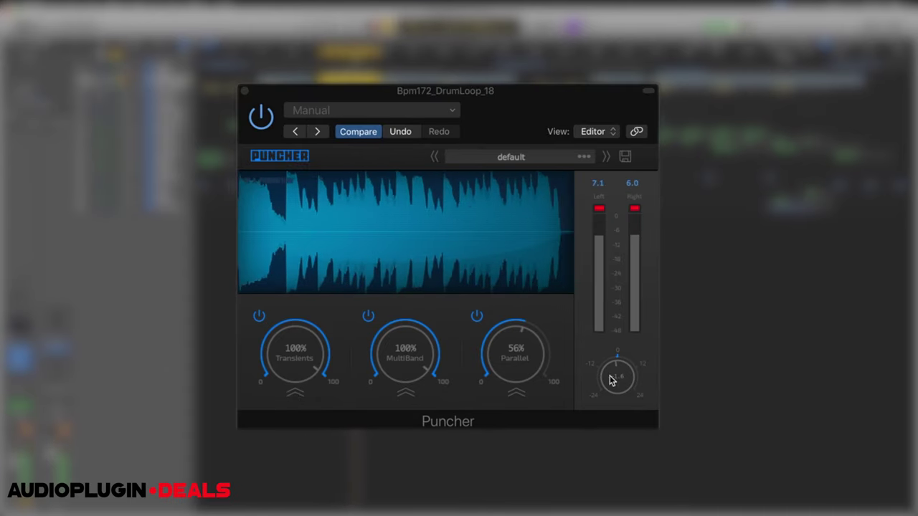
drag(623, 385, 624, 392)
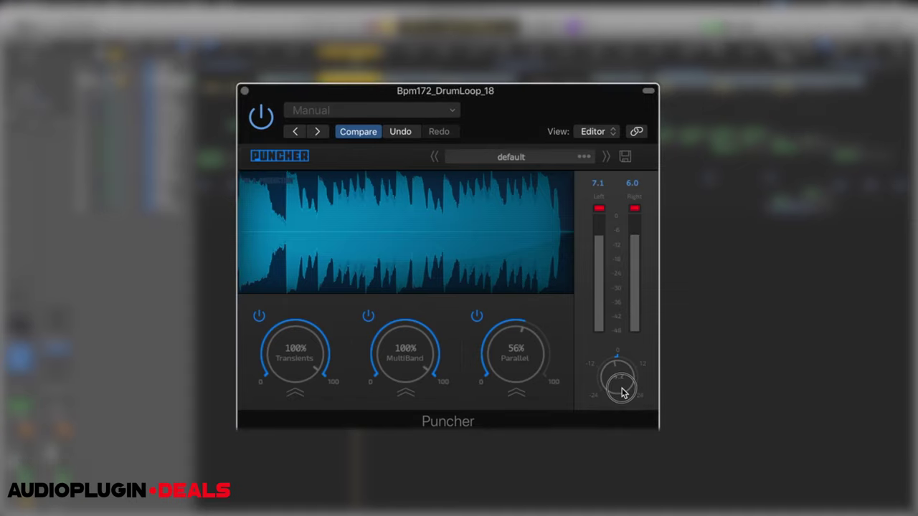
drag(312, 352, 307, 401)
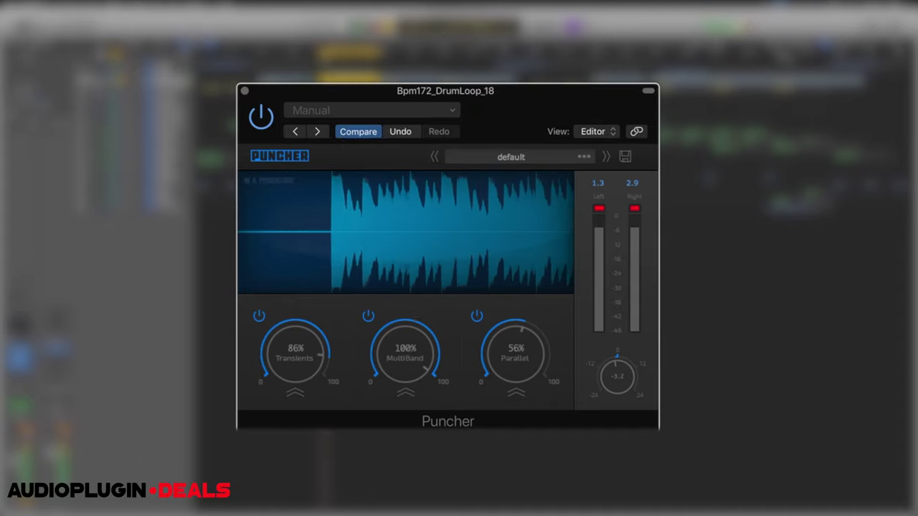
Open the Transients detail settings and raise then ease back the MIX slider
click(393, 445)
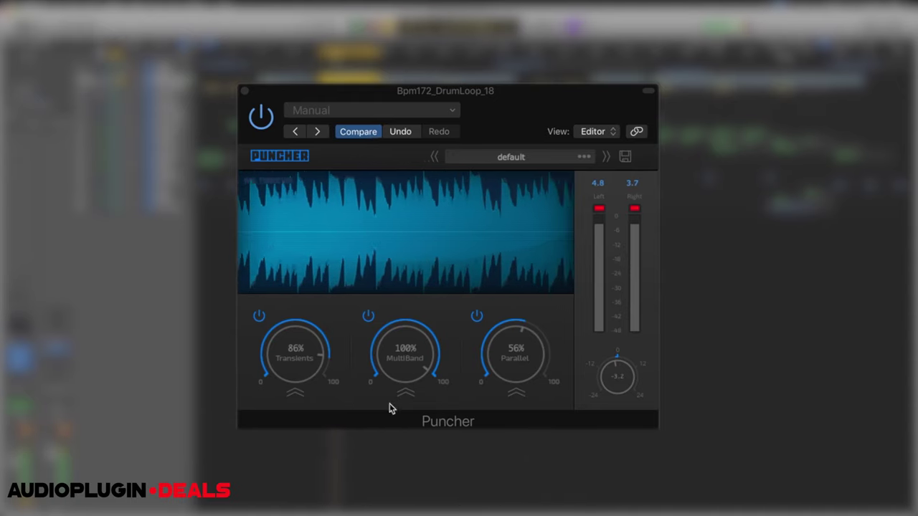
click(300, 395)
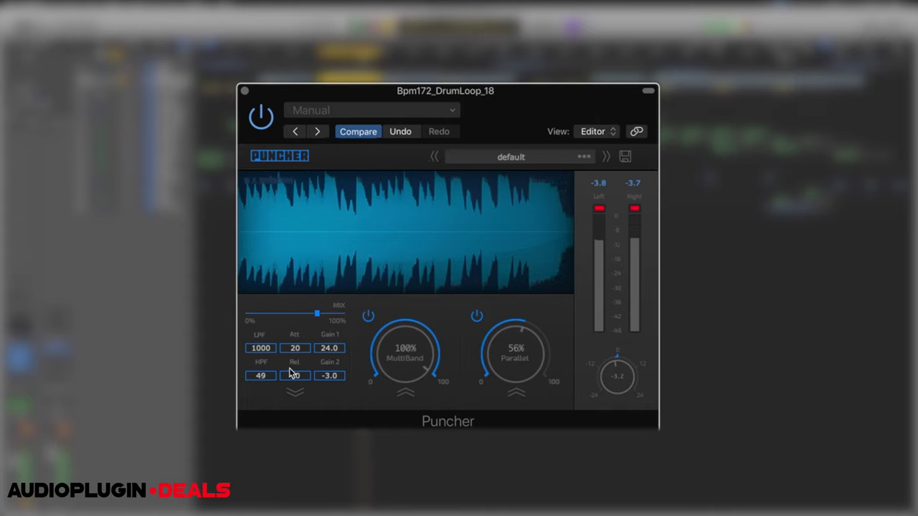
drag(320, 320, 342, 322)
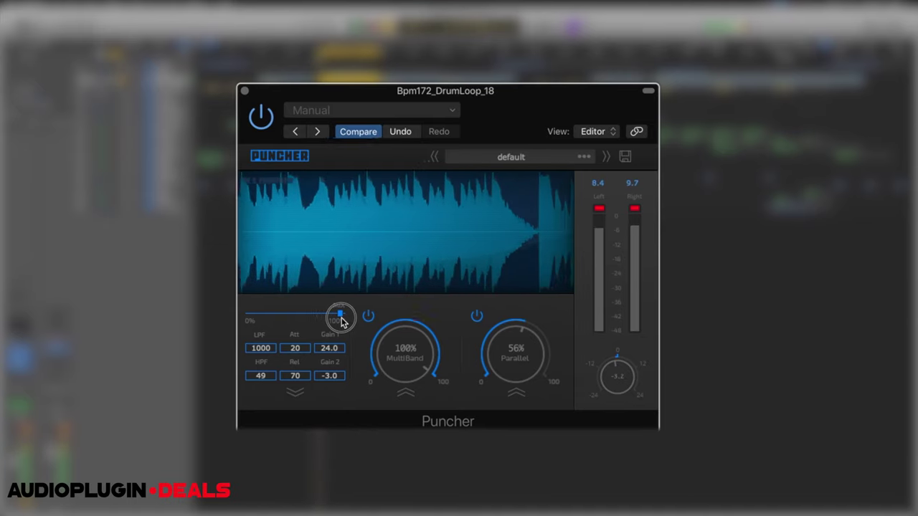
drag(341, 321, 310, 320)
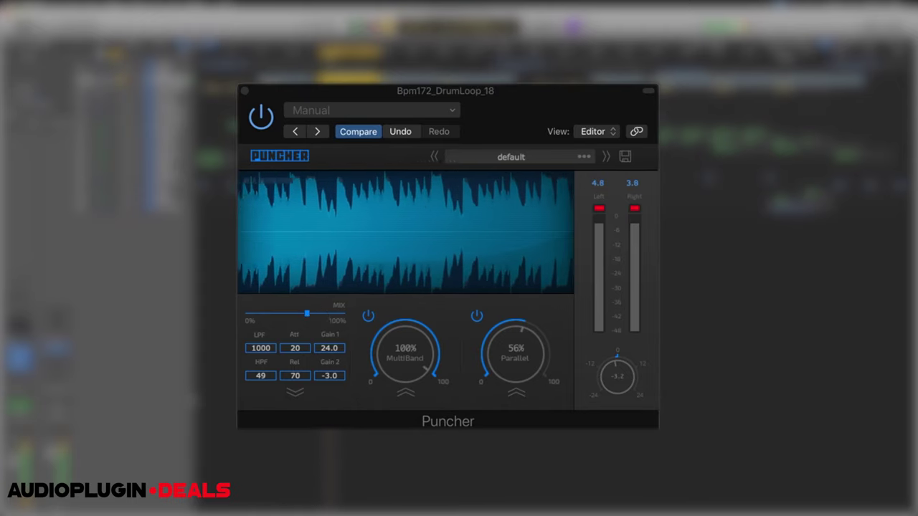
Switch Puncher's detail view from Transients to MultiBand and adjust the MultiBand threshold
click(299, 394)
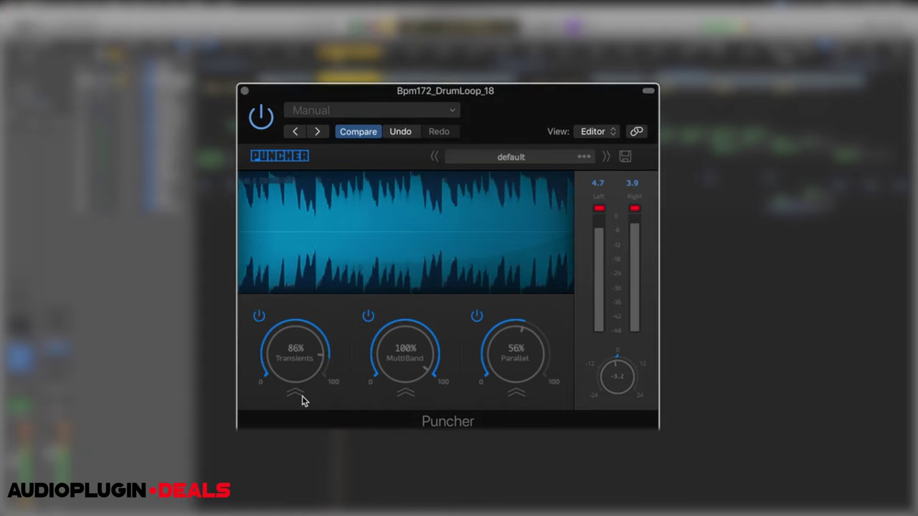
click(406, 394)
click(409, 395)
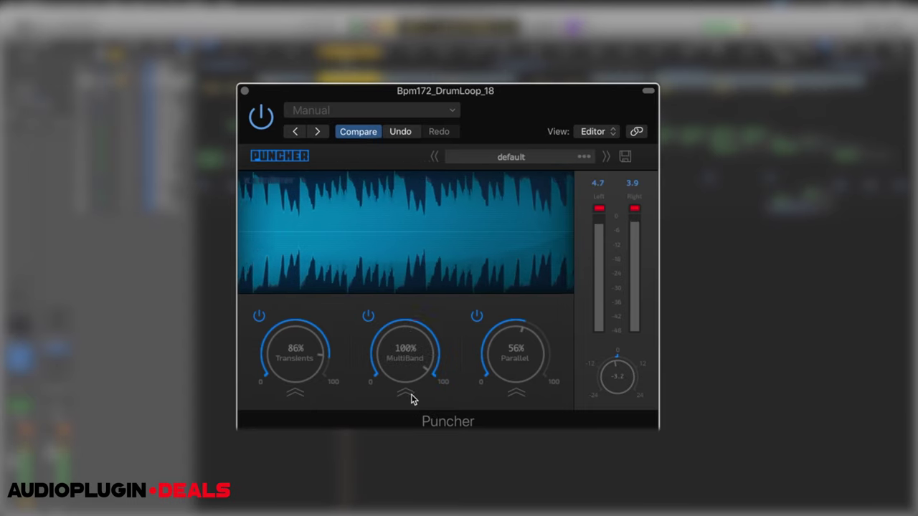
click(410, 395)
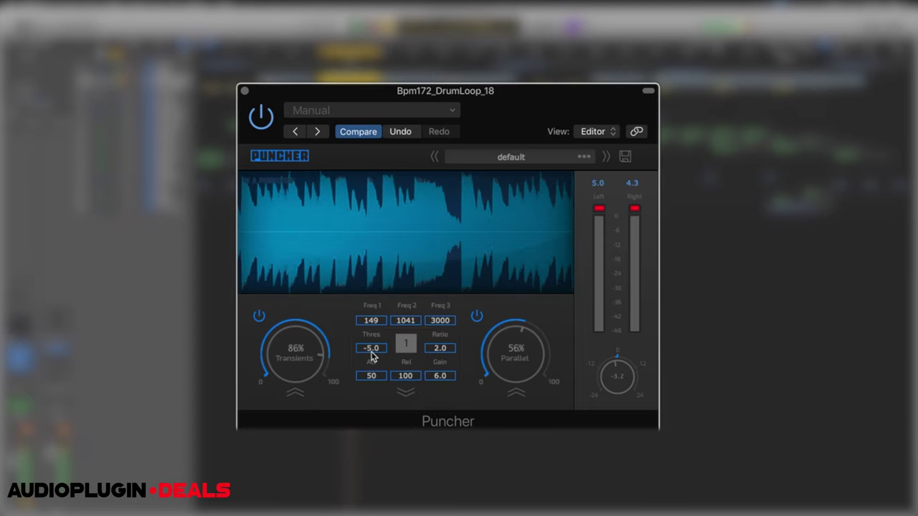
drag(373, 352, 478, 439)
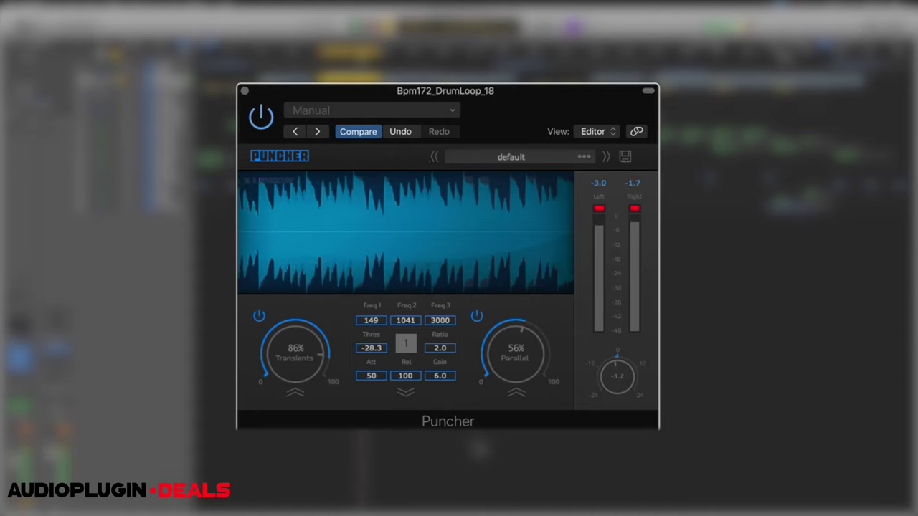
Cycle through the MultiBand bands and settle on editing band 1
click(407, 345)
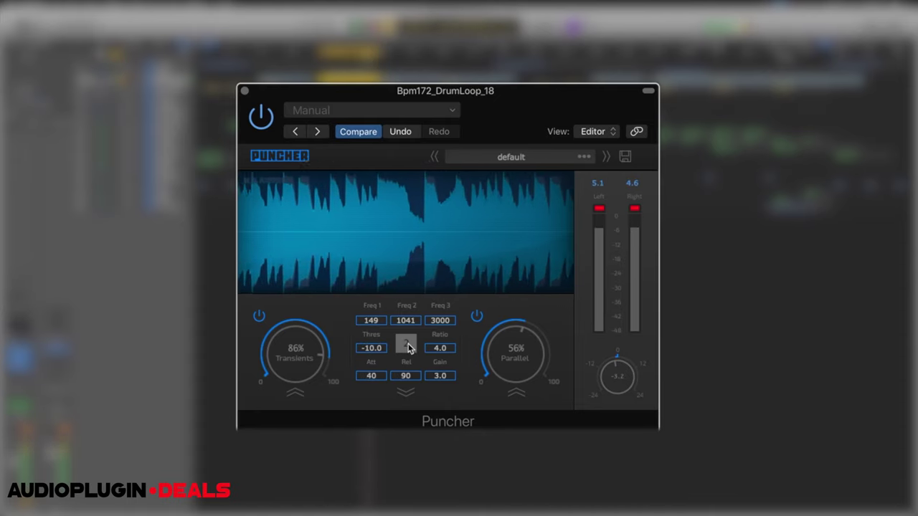
click(408, 344)
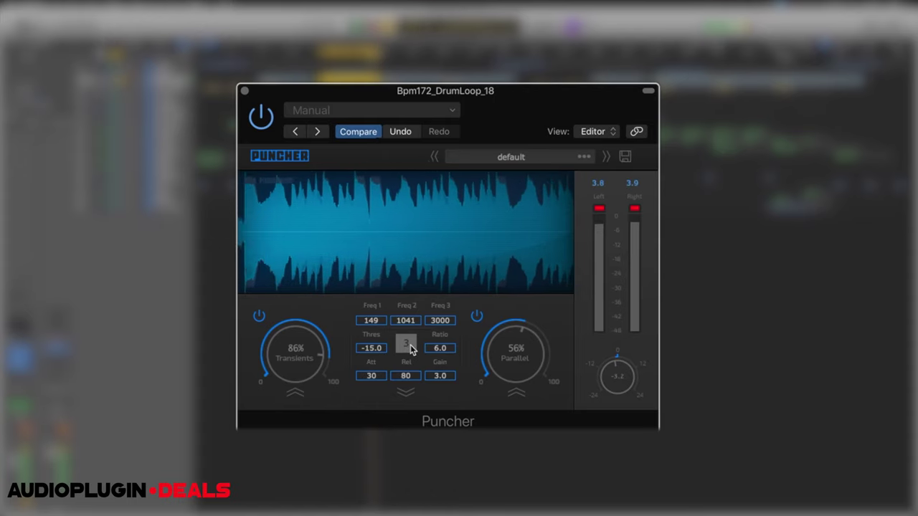
click(410, 344)
click(410, 344)
click(410, 344)
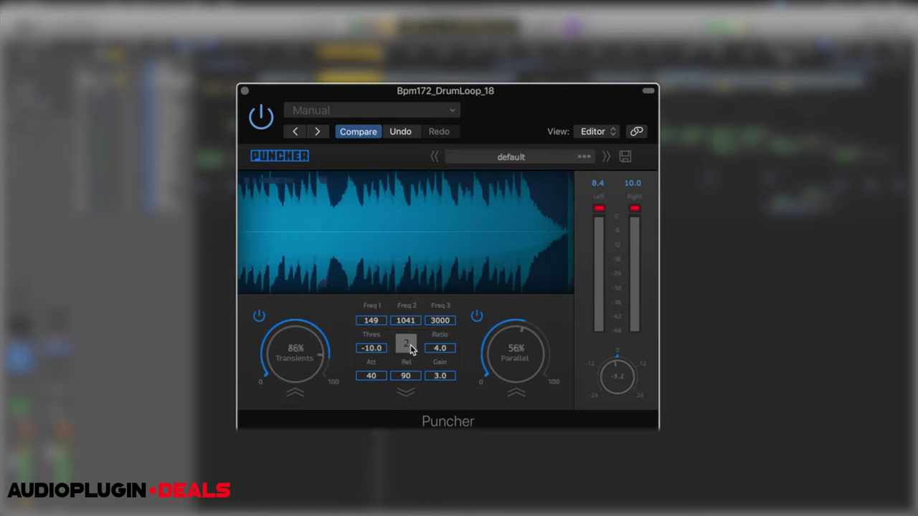
click(409, 344)
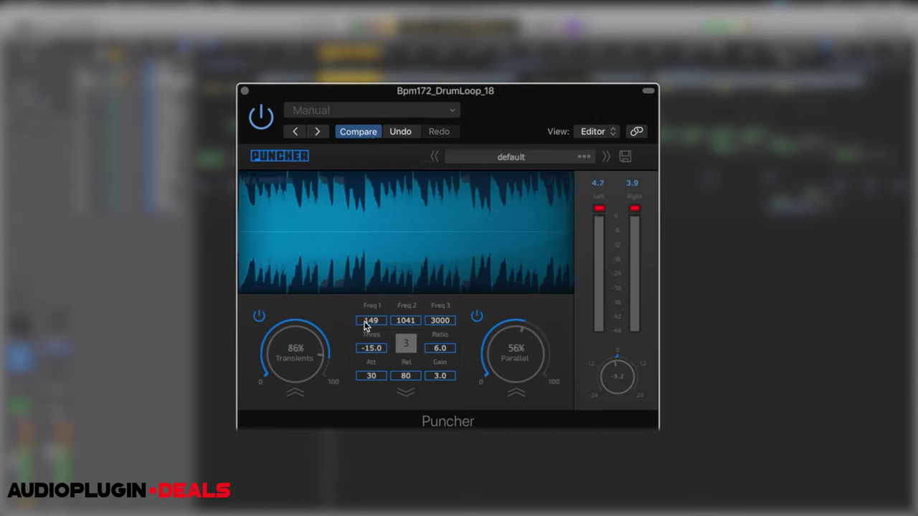
click(406, 344)
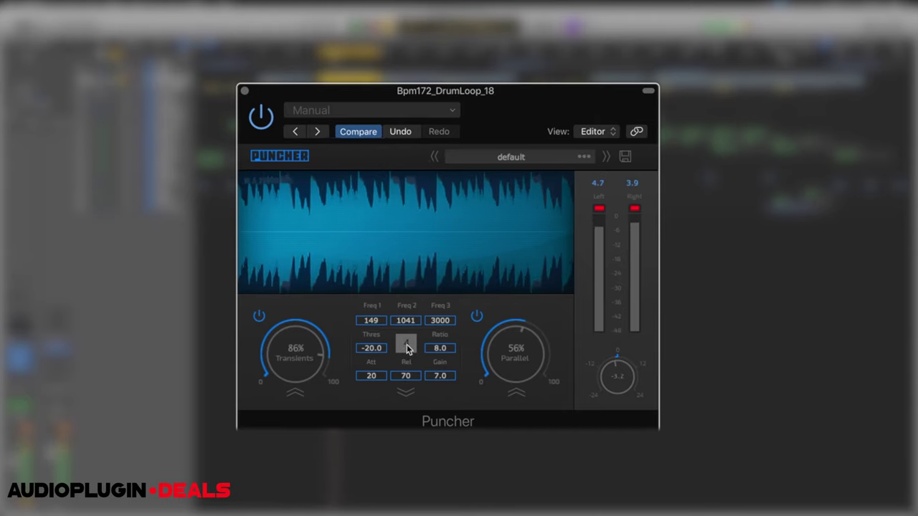
click(406, 345)
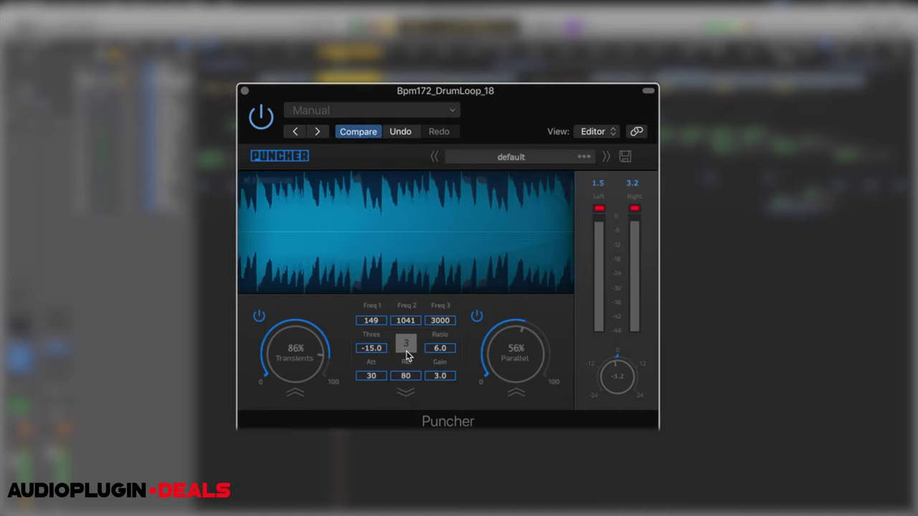
click(406, 346)
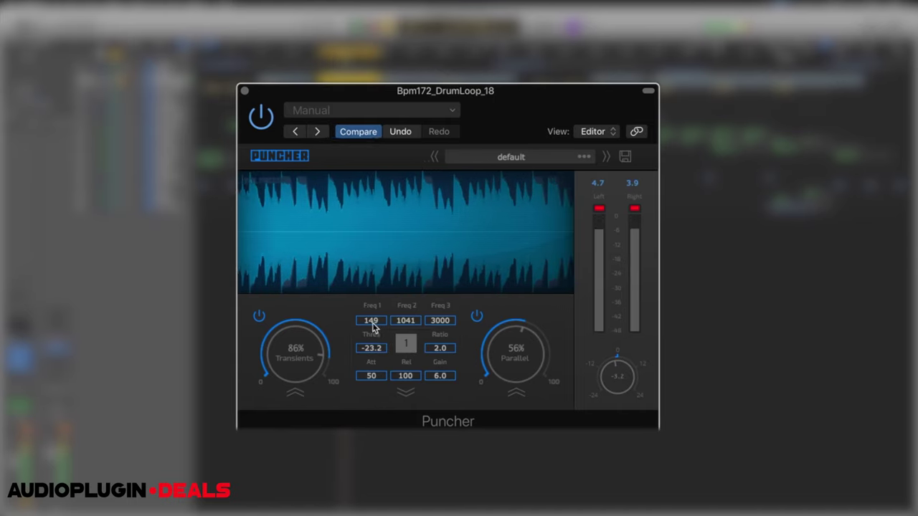
Set band 1 to crossover 203, attack 80, release 210, gain 4.7, threshold -18.0
drag(372, 322, 377, 307)
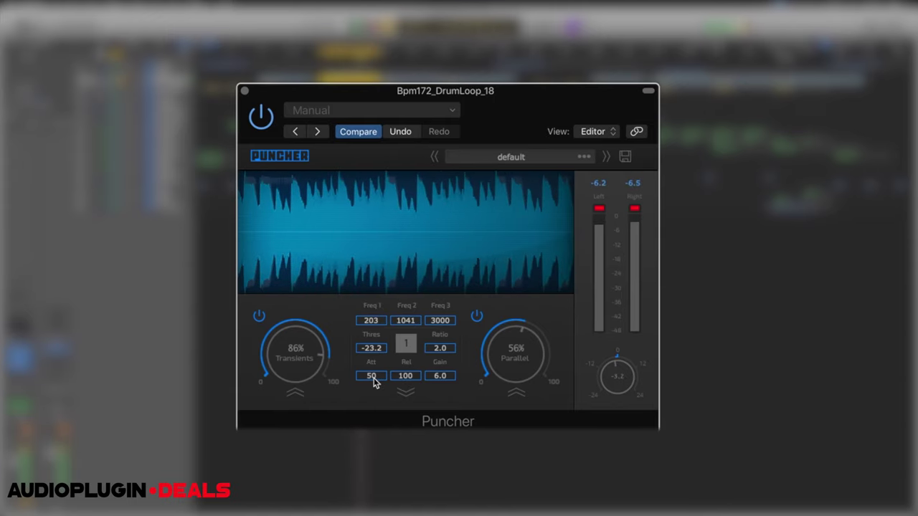
drag(372, 382, 382, 351)
drag(413, 382, 443, 389)
click(440, 382)
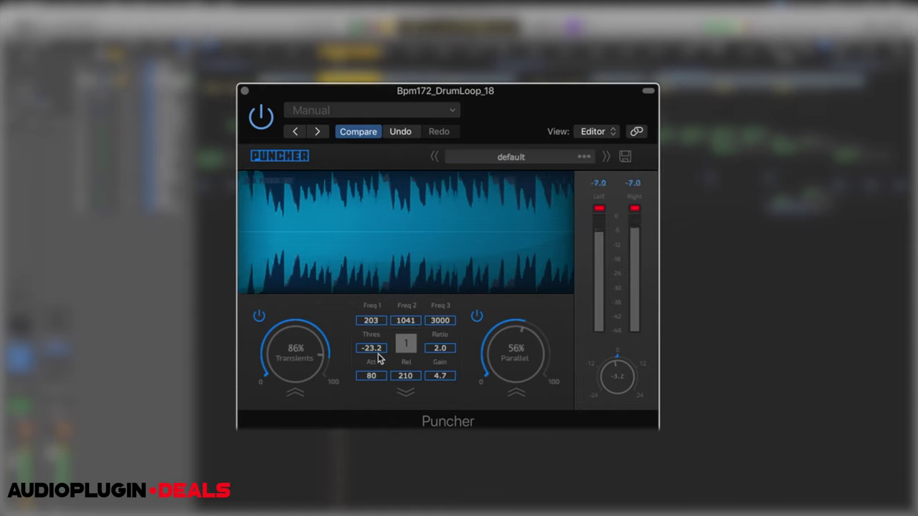
mouse_move(380, 352)
mouse_down()
mouse_move(385, 327)
mouse_move(371, 344)
mouse_up()
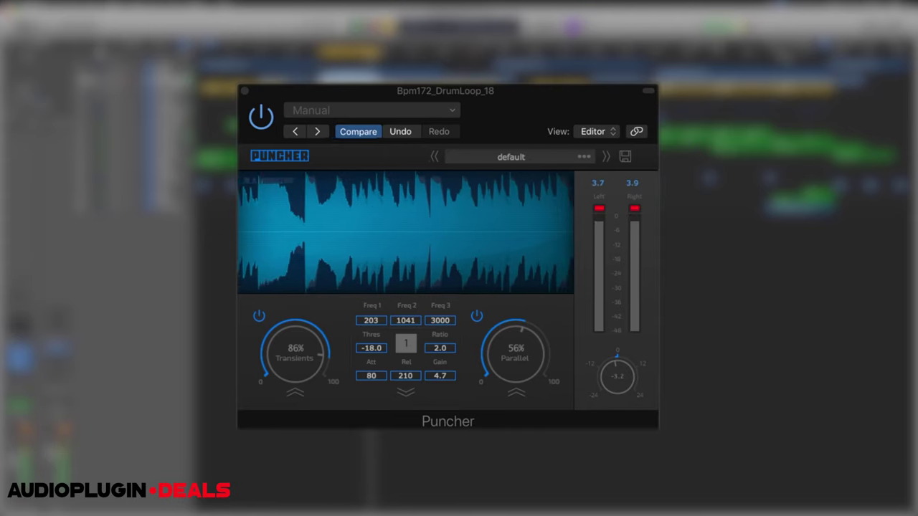
Set Puncher's MultiBand amount to 85%, then A/B it with the bypass
click(405, 392)
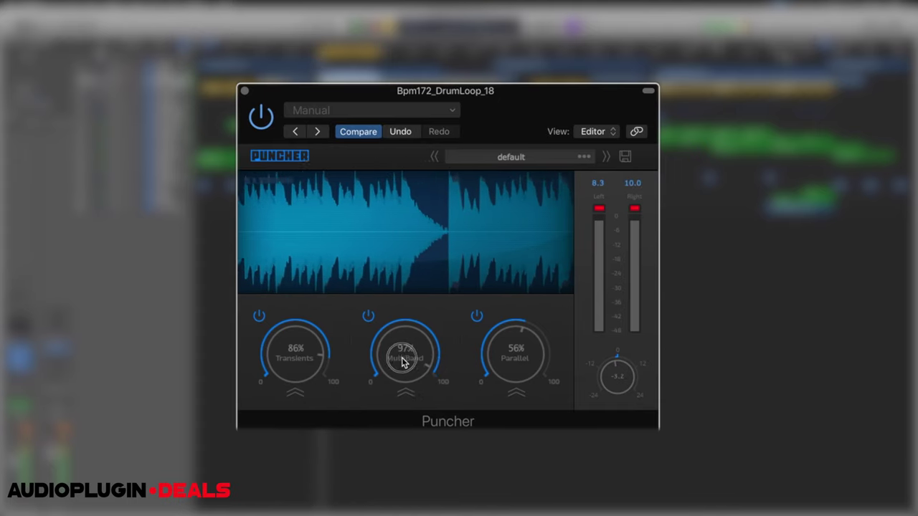
drag(403, 362, 404, 396)
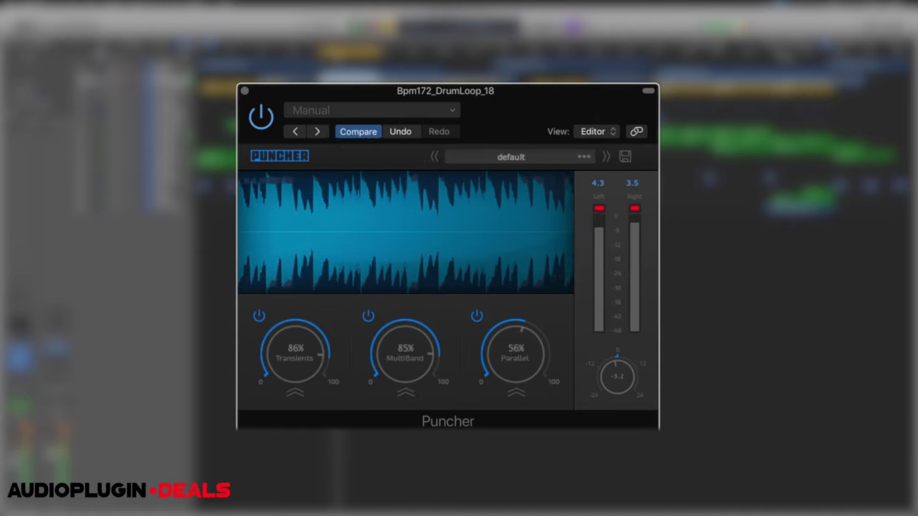
click(262, 116)
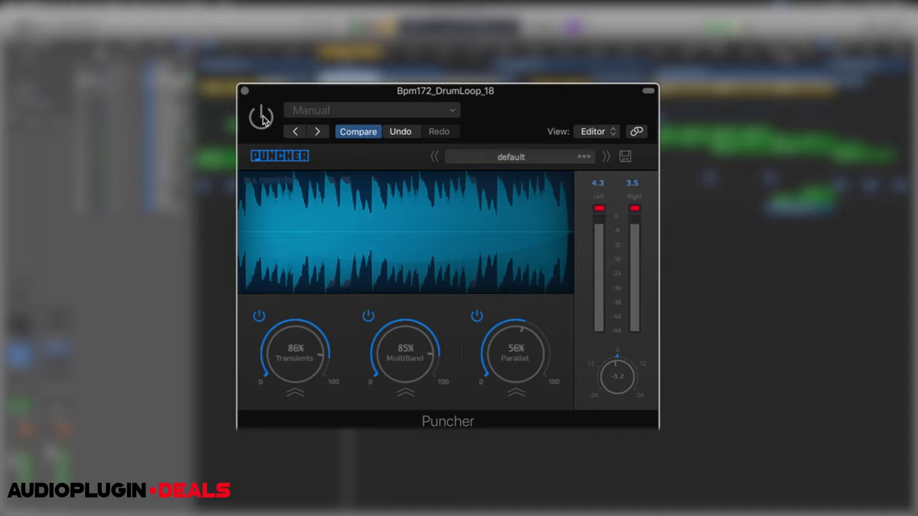
click(263, 117)
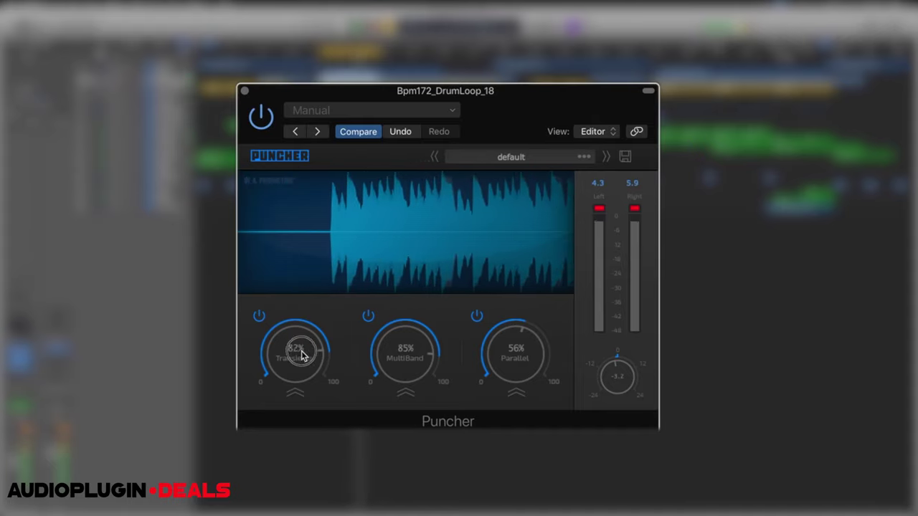
Lower Transients to 58% and compare with Puncher bypassed, leaving it on
drag(303, 352, 291, 428)
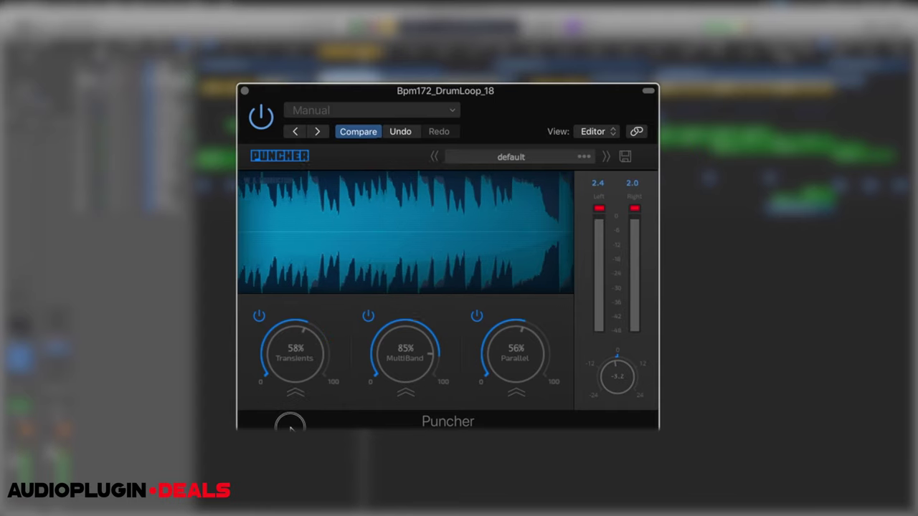
click(261, 118)
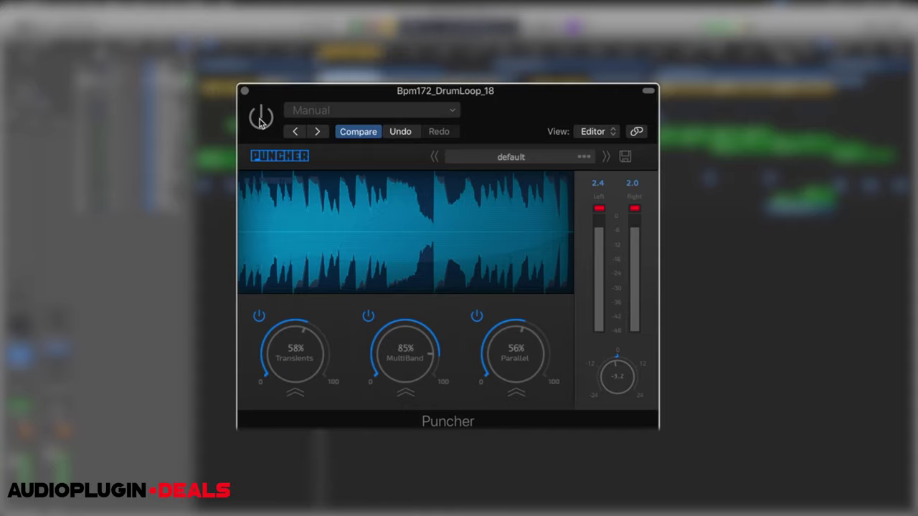
click(261, 119)
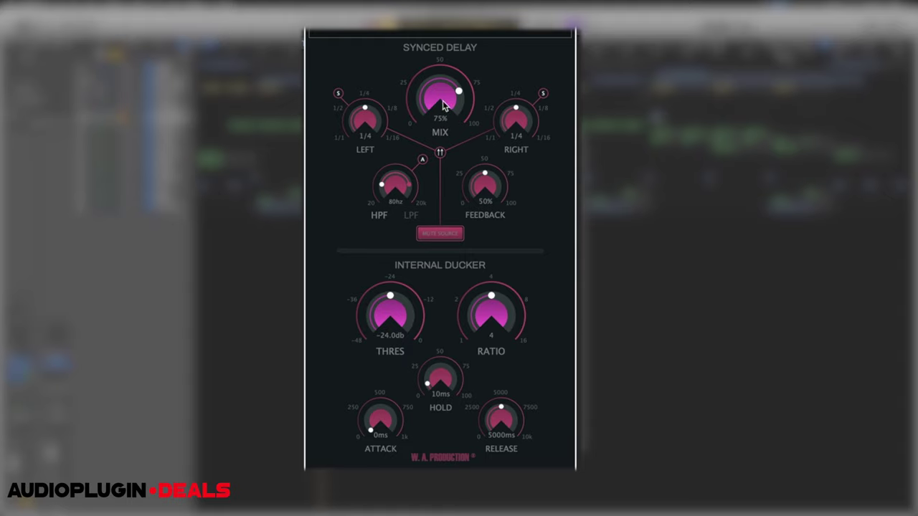
Set the delay mix to 59%, feedback to 56% and high-pass to 78 Hz
drag(441, 87, 461, 140)
mouse_move(482, 190)
mouse_down()
mouse_move(487, 119)
mouse_move(496, 248)
mouse_move(492, 174)
mouse_up()
mouse_move(393, 188)
mouse_down()
mouse_move(406, 105)
mouse_move(404, 217)
mouse_move(395, 188)
mouse_up()
Audition the delay with Mute Source toggled on and off, leaving it off
click(443, 236)
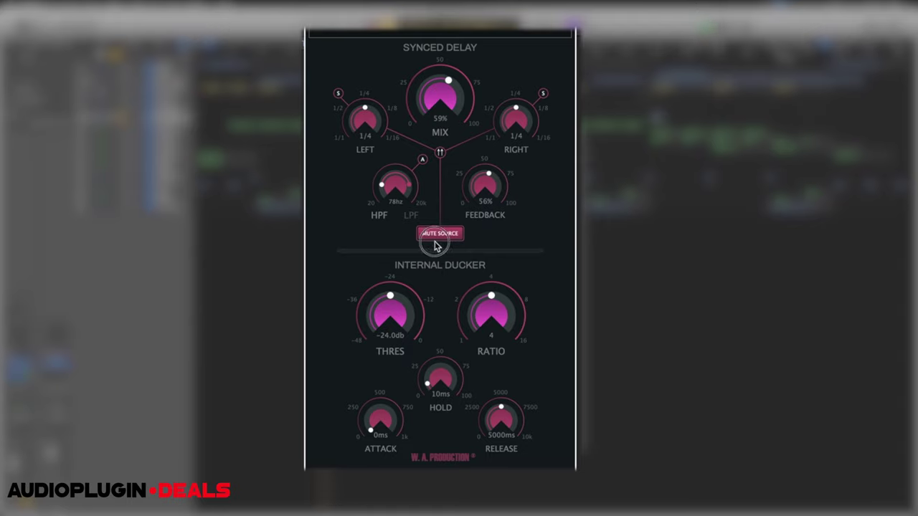
click(442, 236)
click(442, 237)
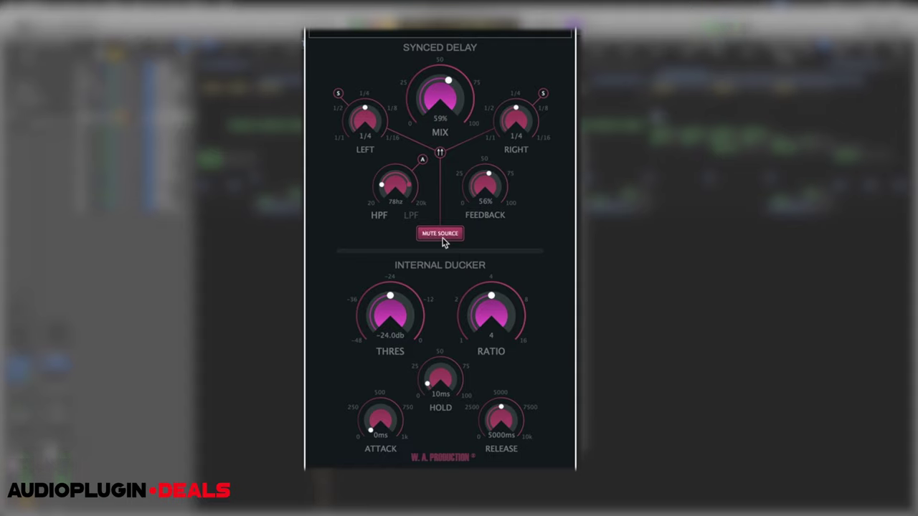
click(442, 236)
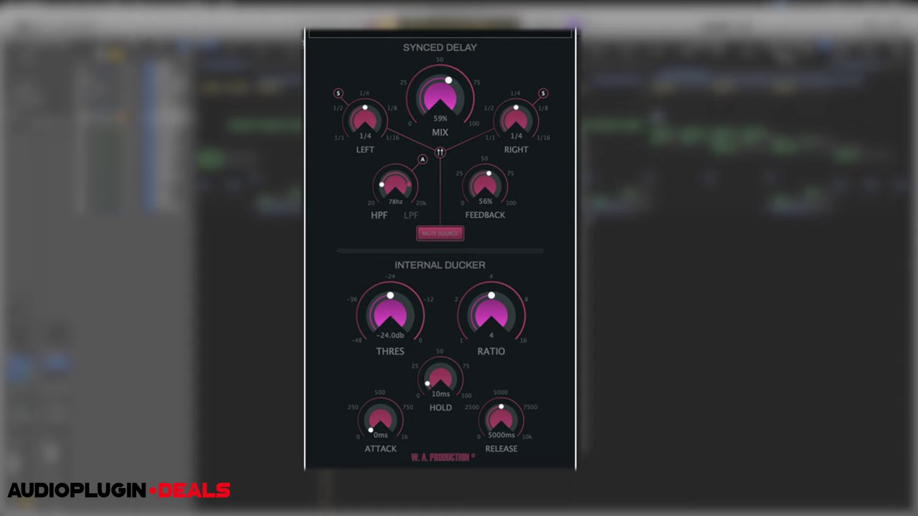
Lengthen the ducker attack to 212 ms and mute the dry source signal
drag(372, 429, 382, 389)
drag(393, 315, 394, 207)
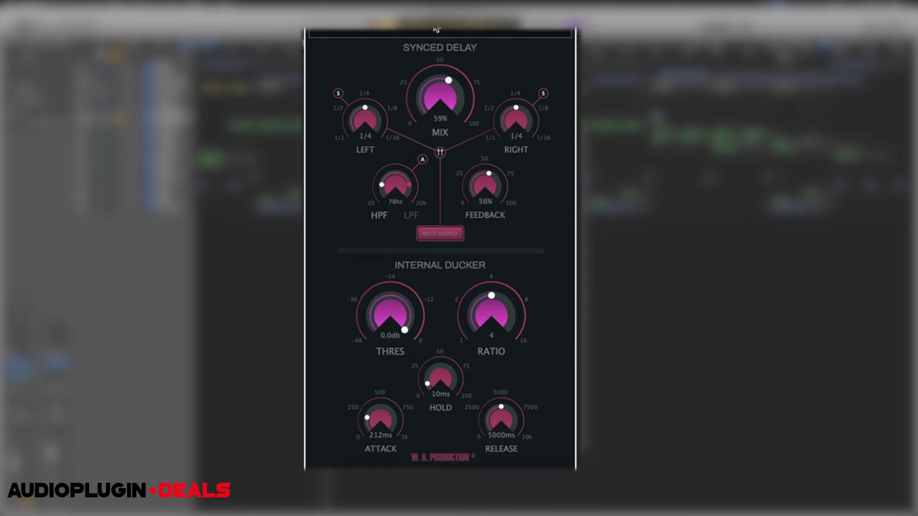
click(454, 235)
Set the Internal Ducker threshold to -23.4 dB and ratio to 8
drag(406, 358, 461, 449)
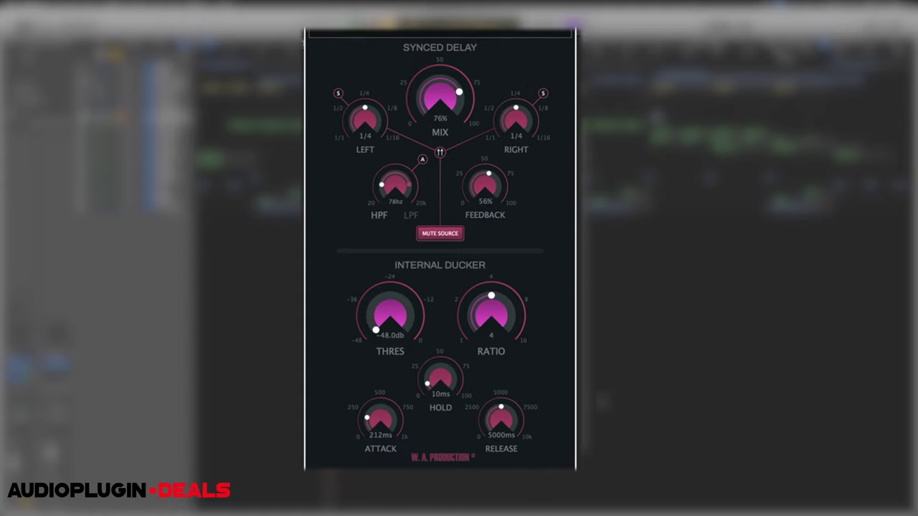
drag(503, 324, 498, 287)
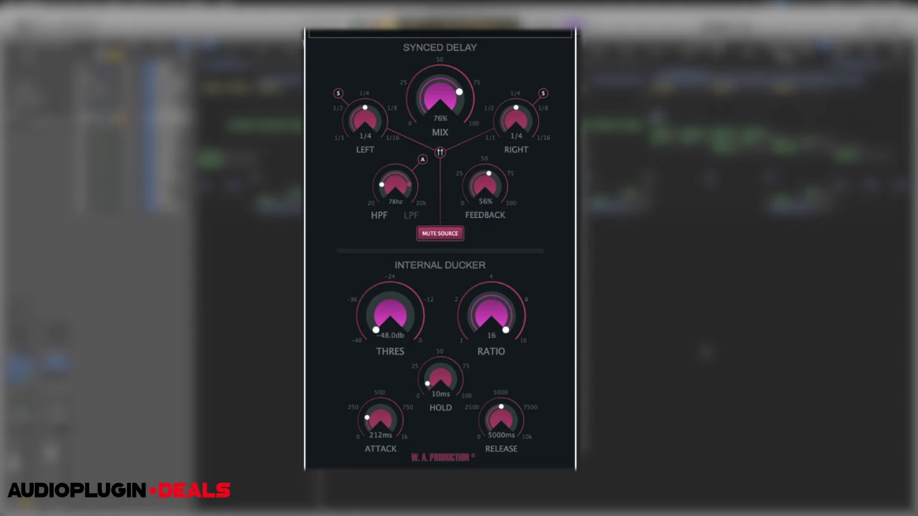
drag(506, 337, 506, 430)
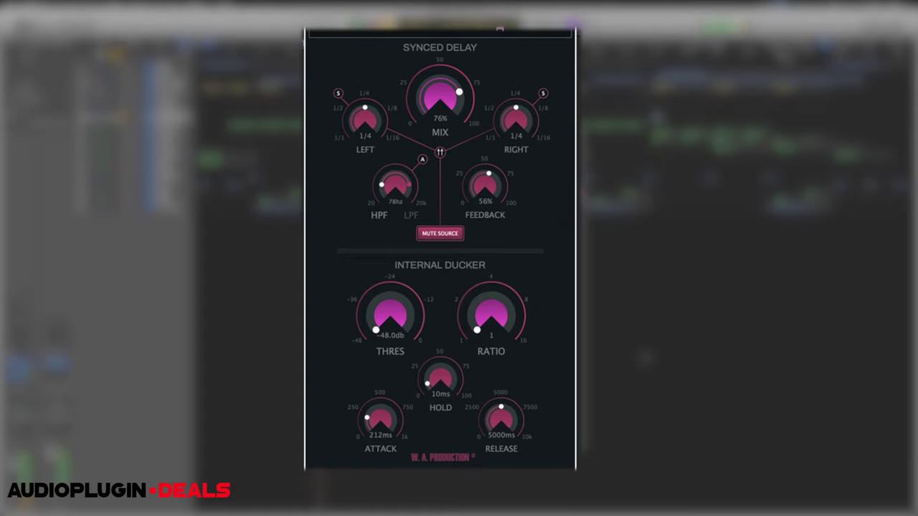
drag(491, 327, 495, 280)
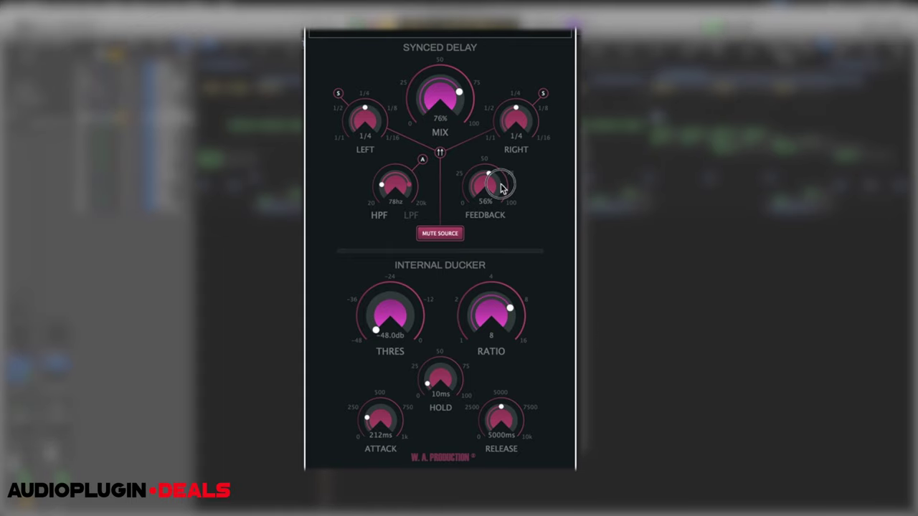
drag(385, 320, 388, 218)
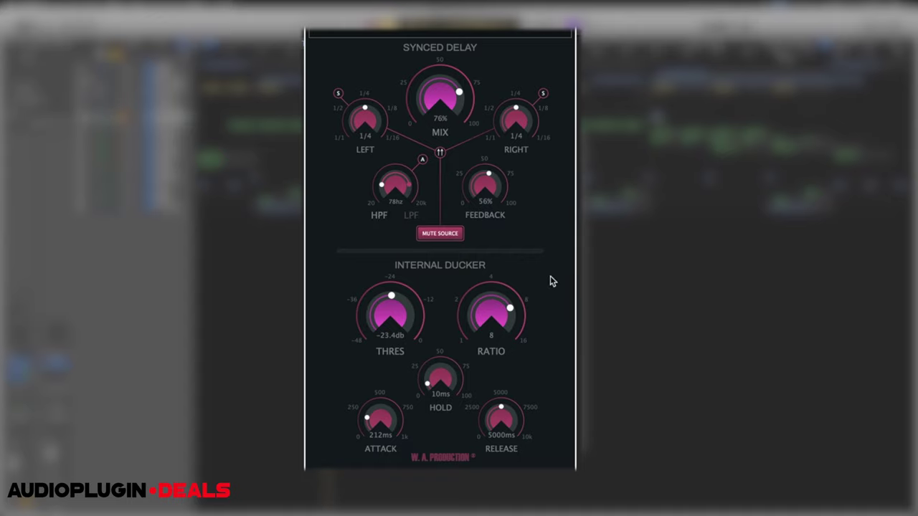
Return the right delay channel to synced S mode and set it to 1/8
click(546, 99)
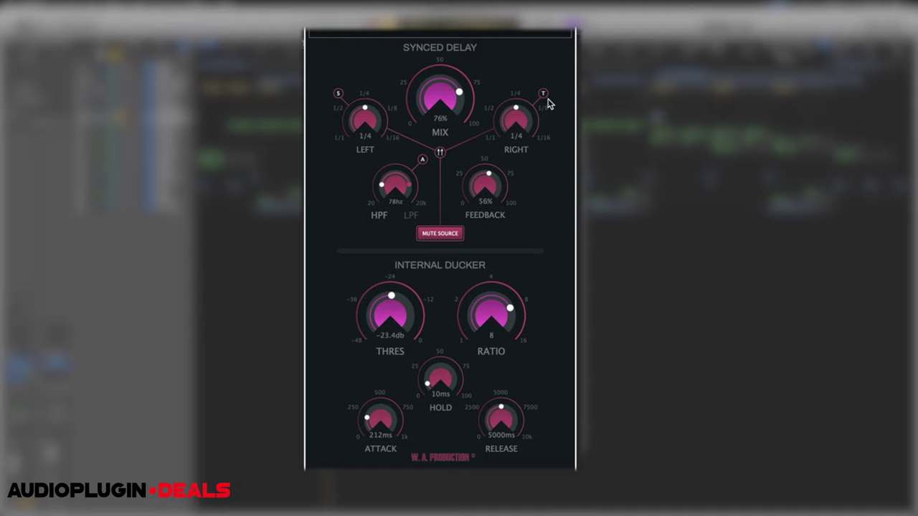
click(543, 94)
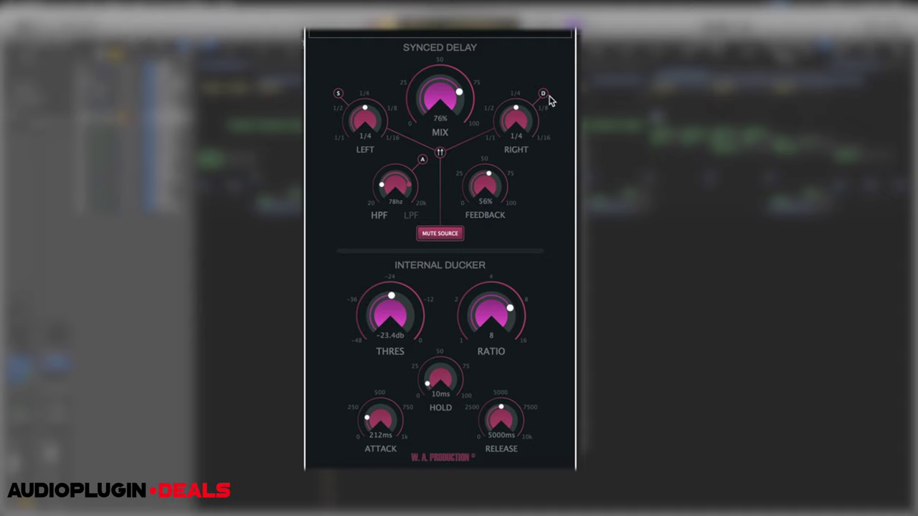
click(544, 93)
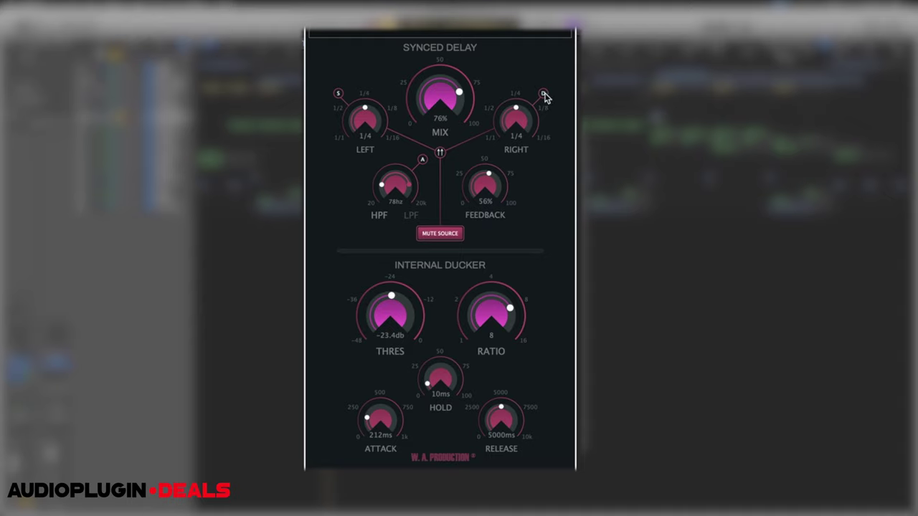
click(544, 94)
click(521, 88)
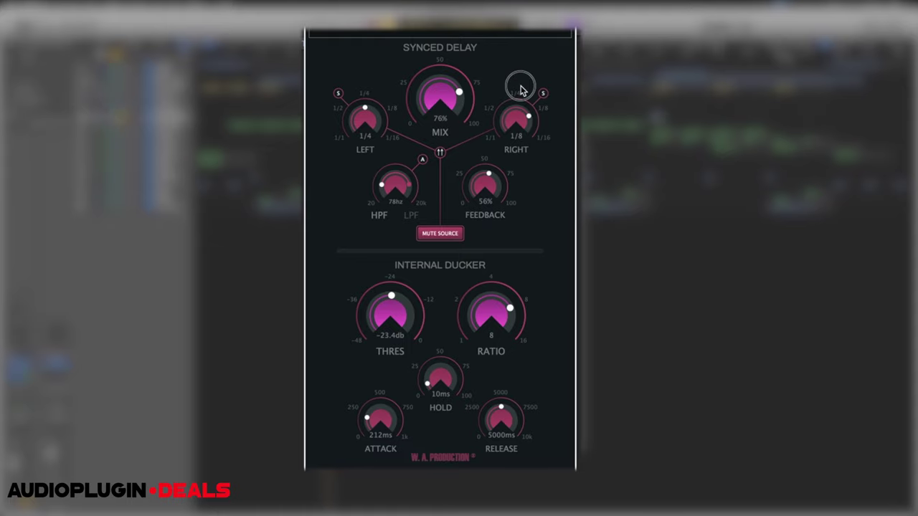